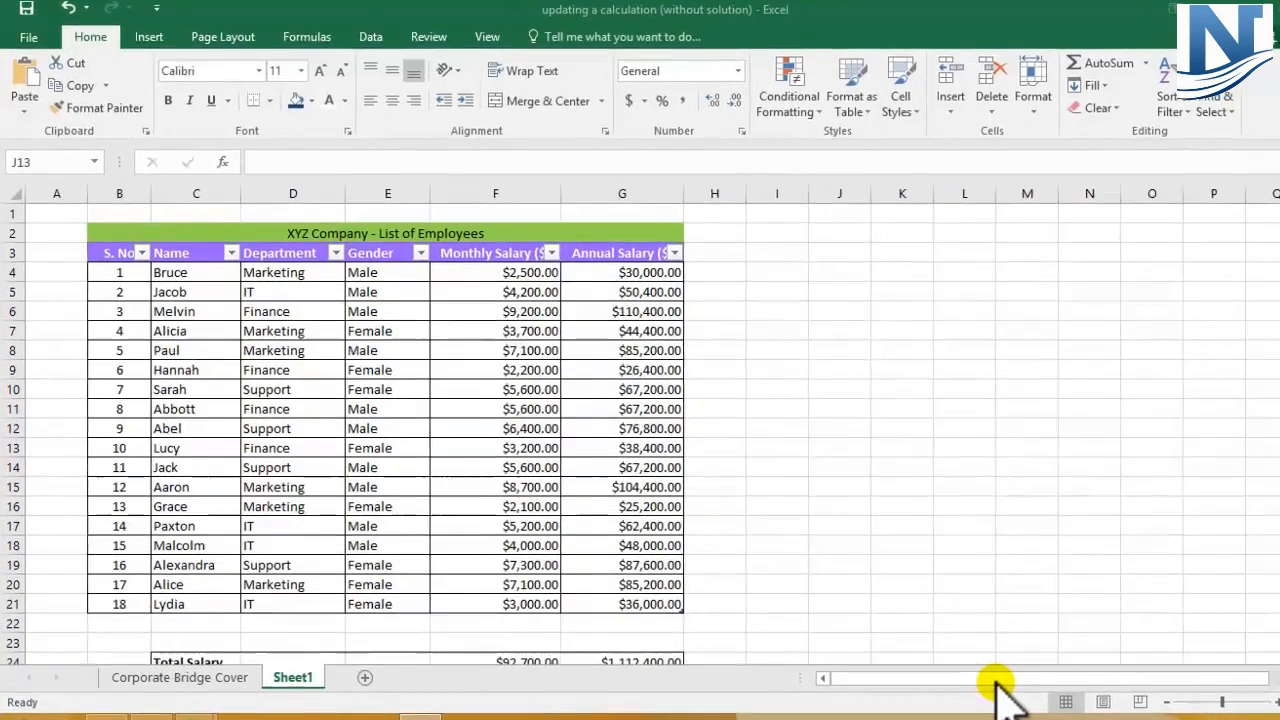
Step: Examine the employee names in the table and the salary summary in rows 24 to 27 below it
key("ctrl+shift+Down")
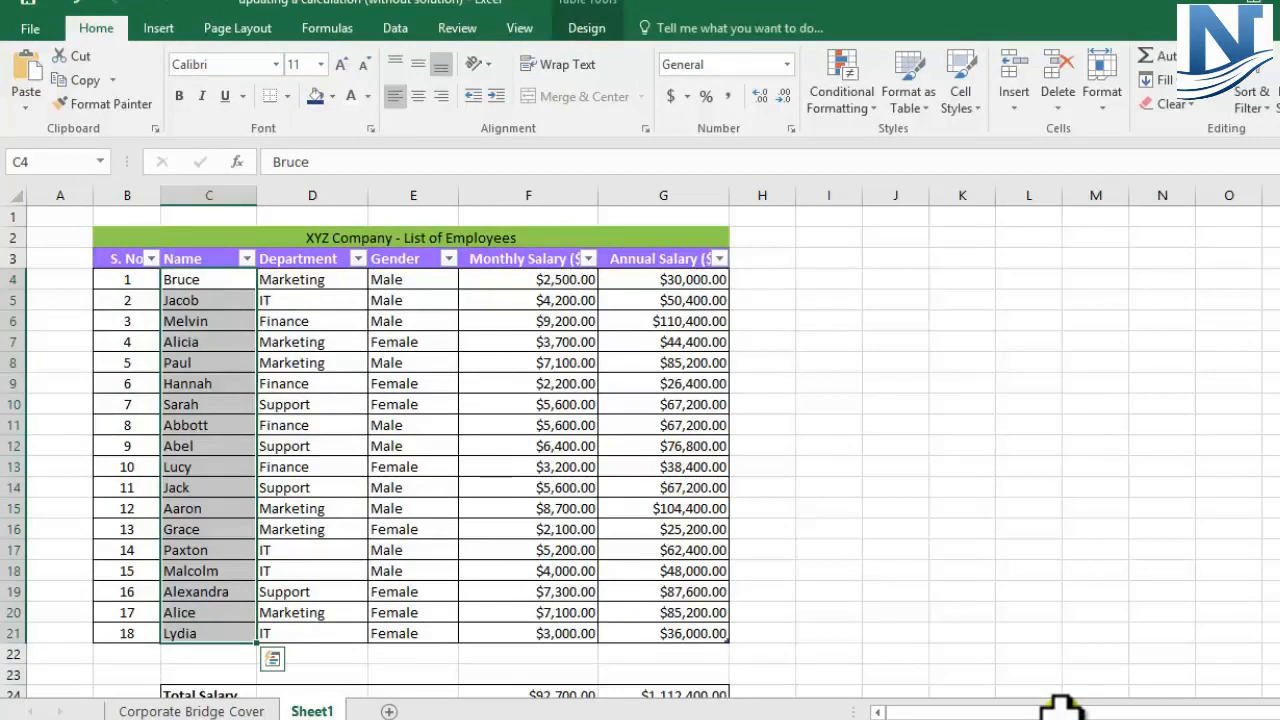
scroll(1060, 705, "down", 2)
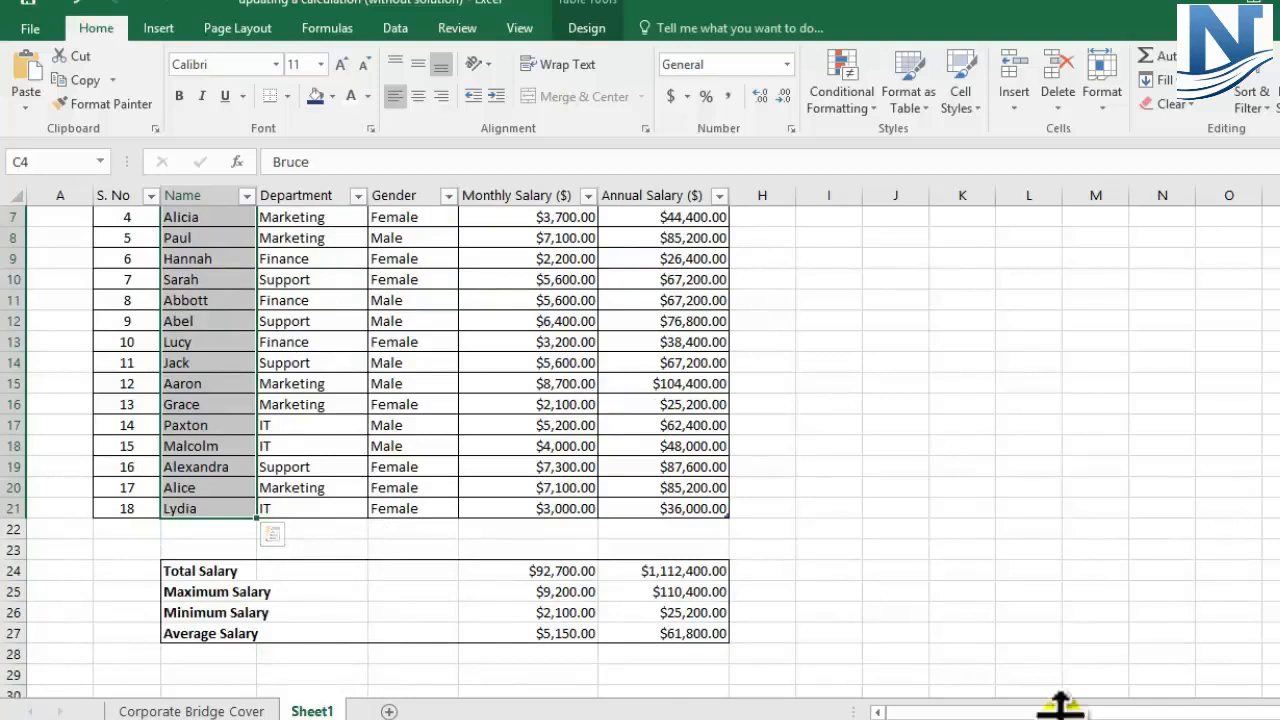
left_click_drag(14, 571, 14, 633)
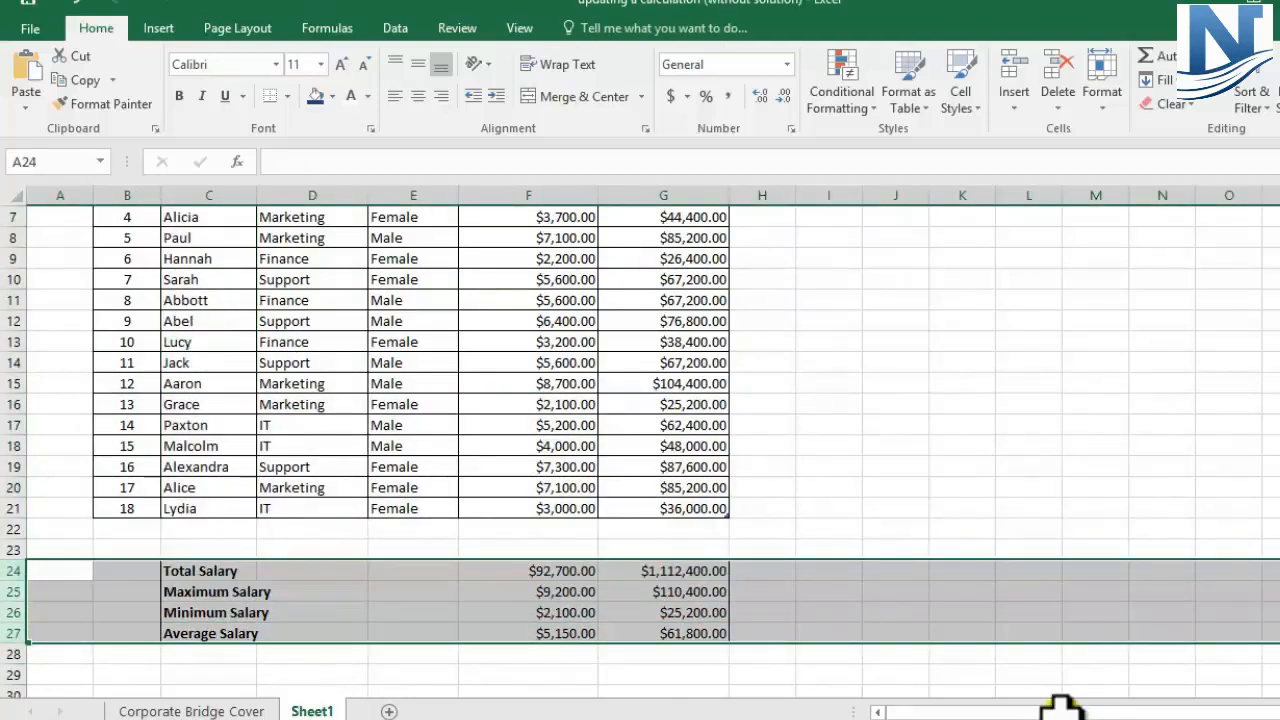
scroll(1060, 705, "up", 1)
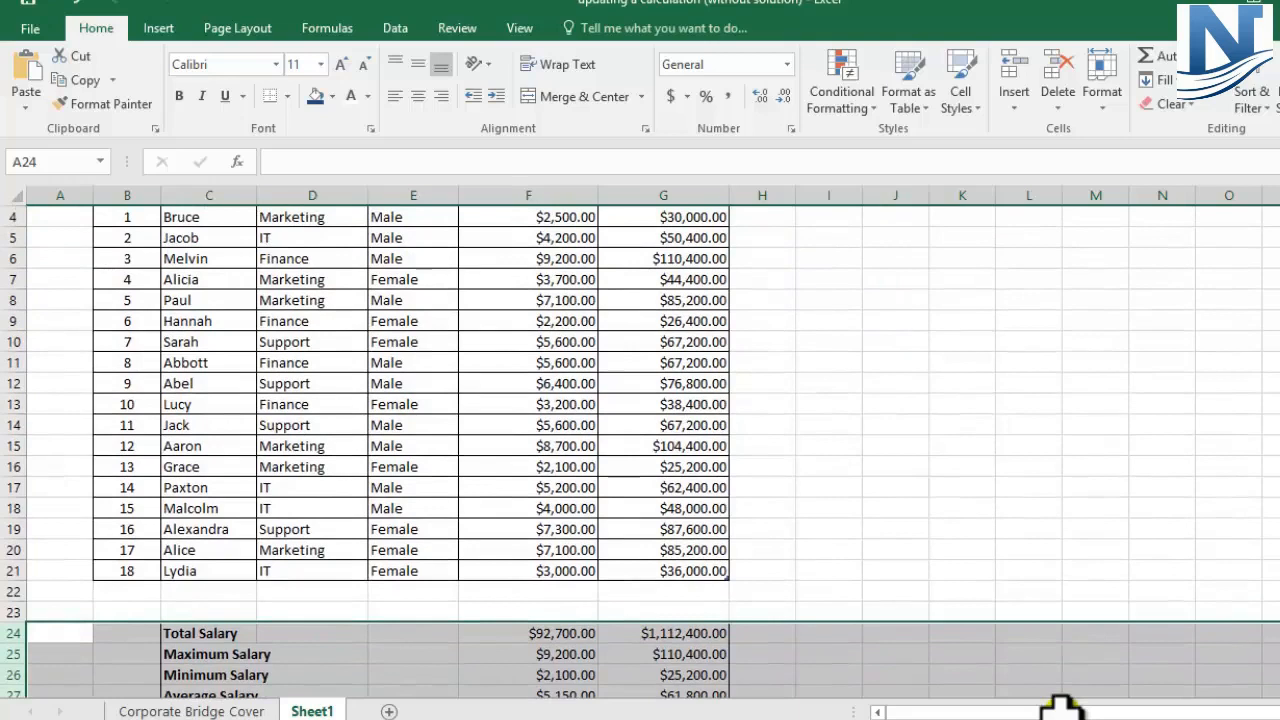
scroll(1060, 705, "up", 1)
left_click(829, 613)
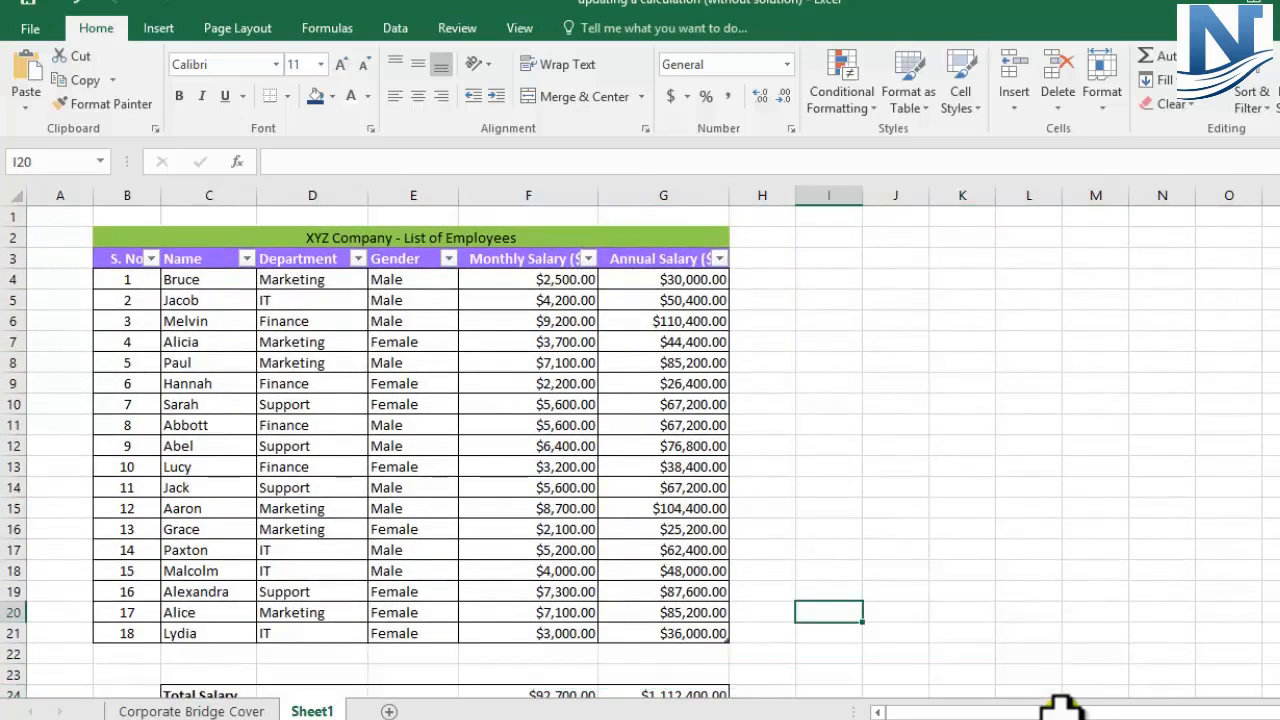
Step: Add an employee in row 22 with serial number 19, the employee's name, department Marketing and gender Male
left_click(127, 654)
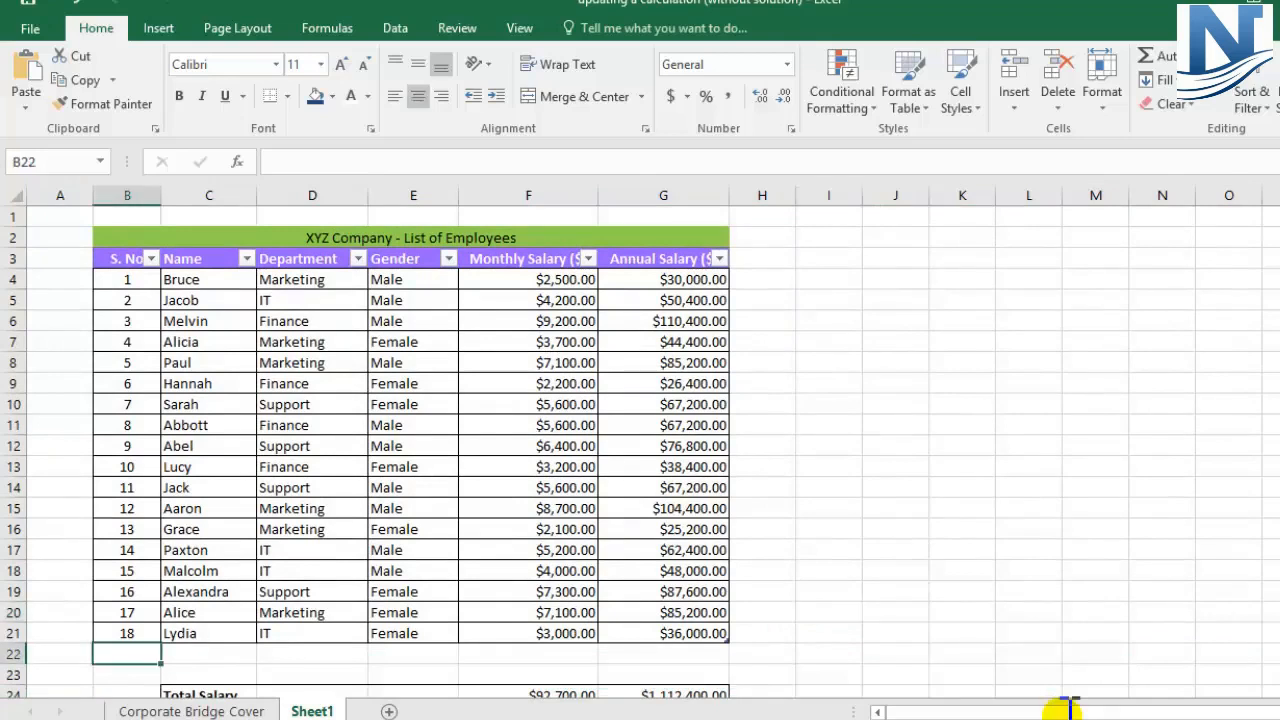
type("19")
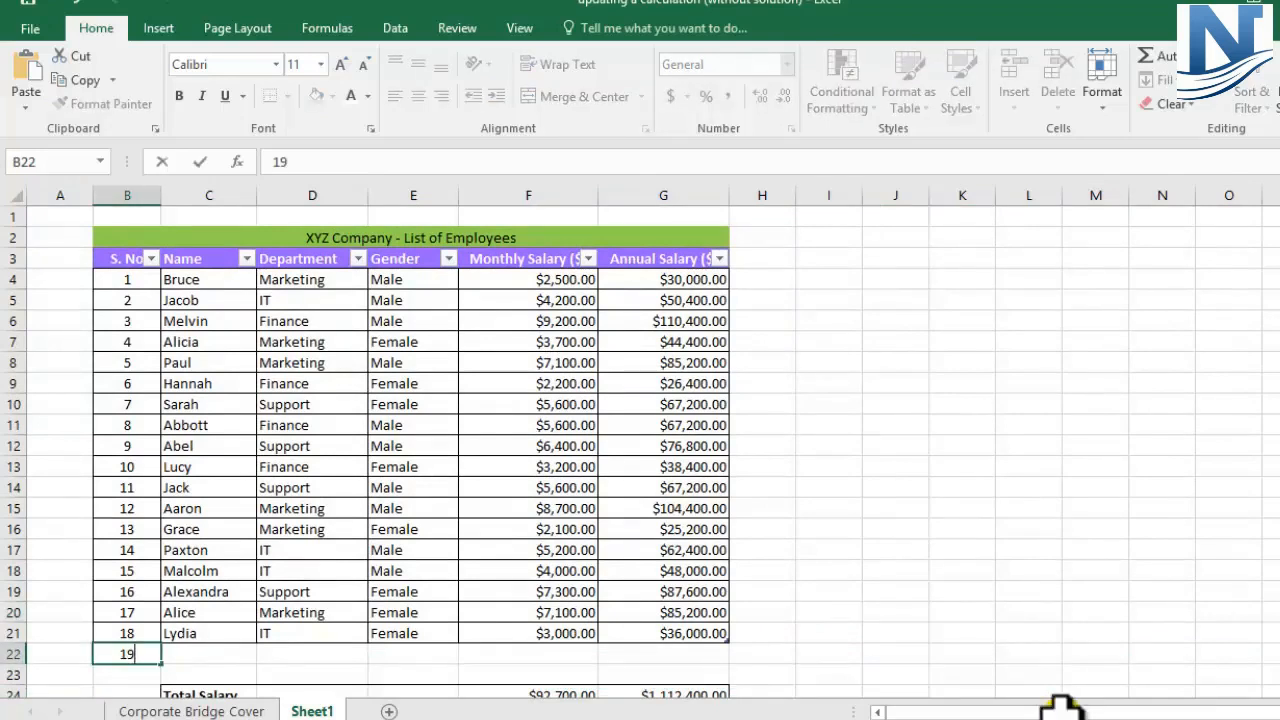
key("Tab")
type("Tony")
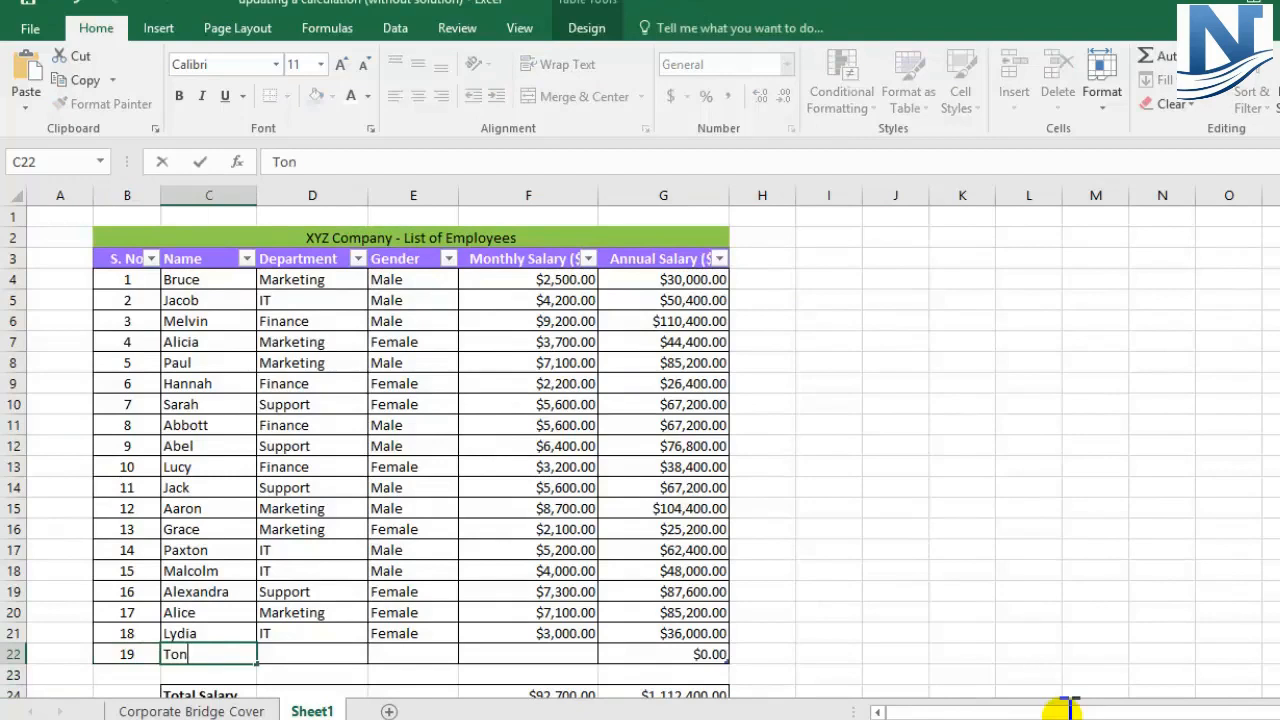
key("Tab")
type("Mark")
key("Tab")
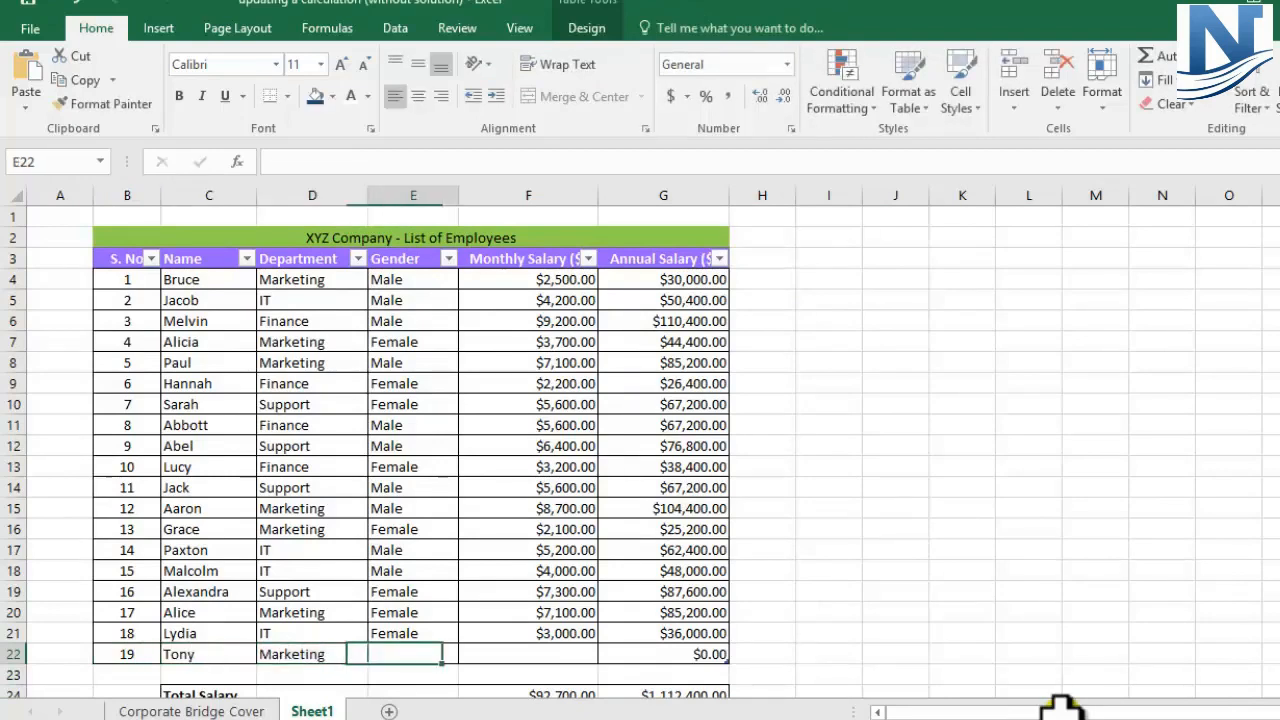
type("Malw")
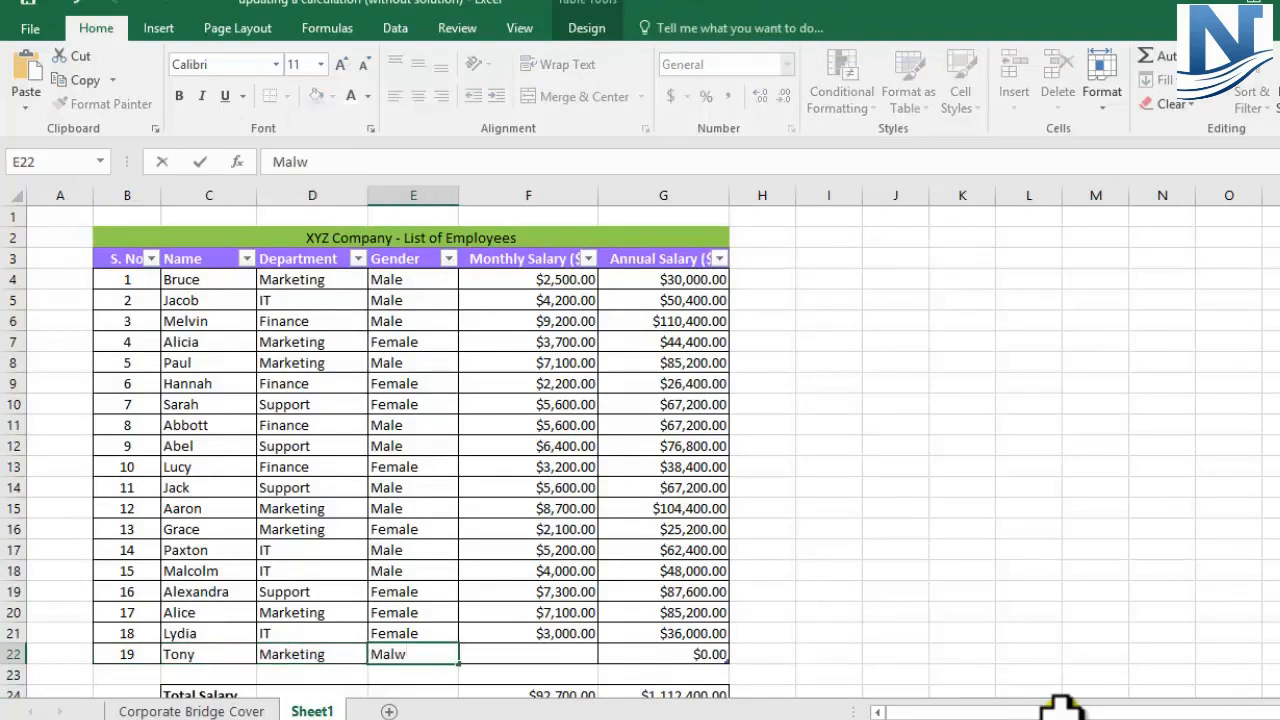
key("BackSpace")
type("e")
key("Tab")
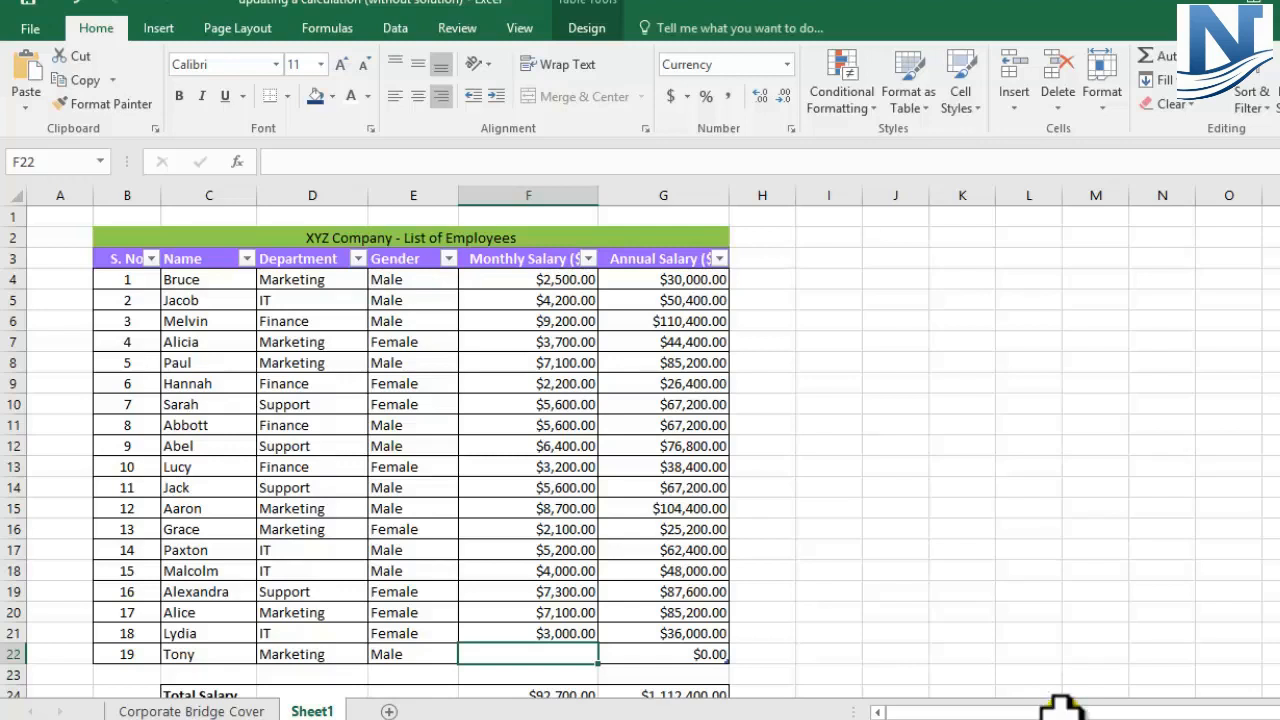
Step: Enter a monthly salary of 2500 for employee 19 in cell F22
scroll(1060, 708, "down", 1)
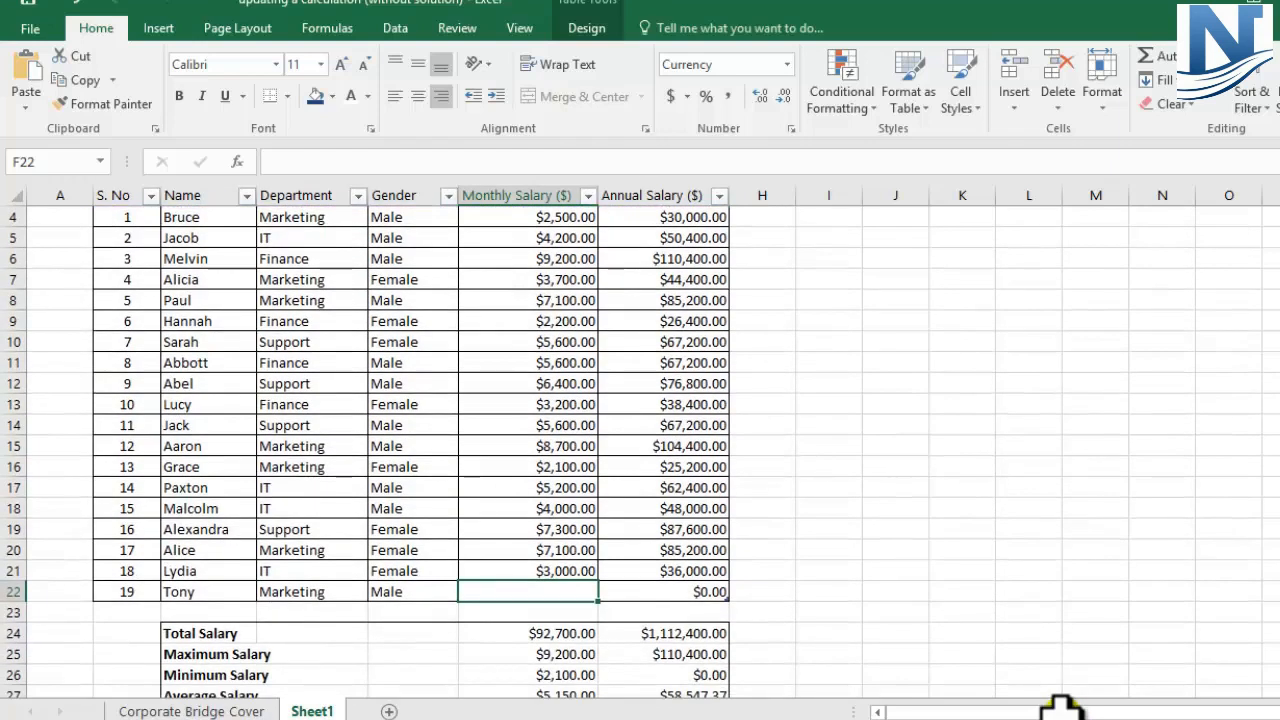
scroll(1060, 708, "down", 1)
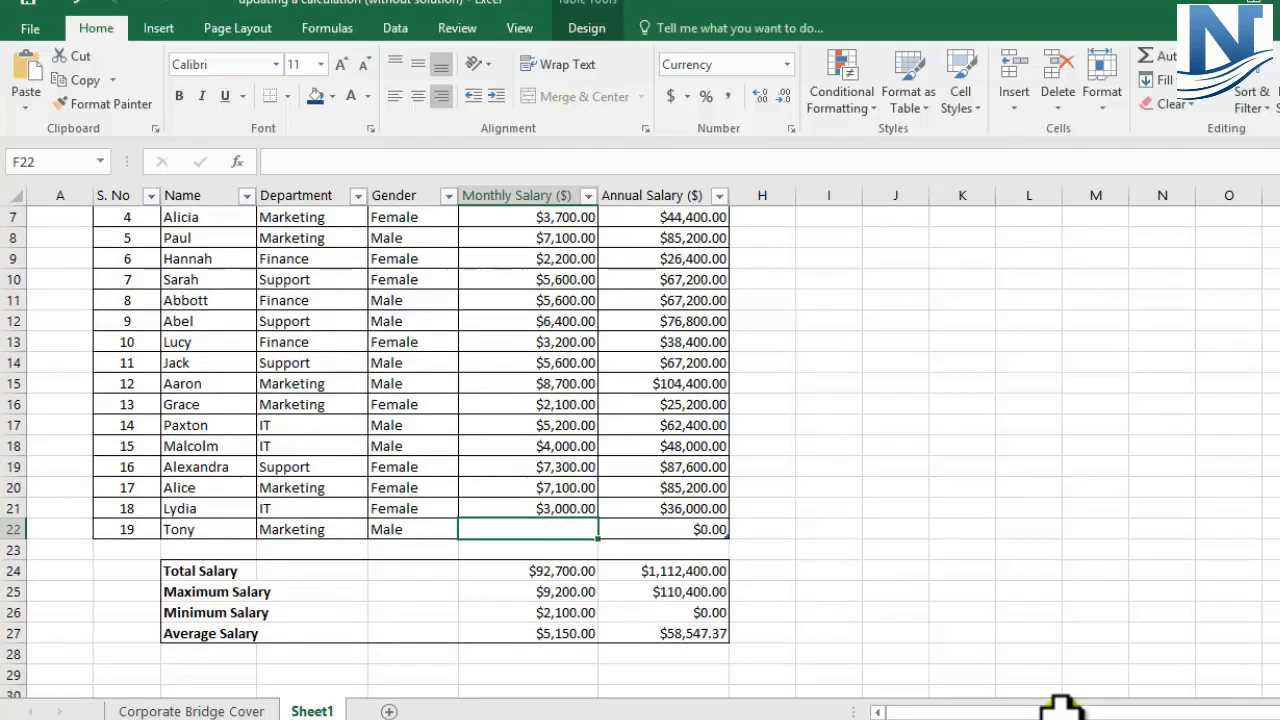
key("F2")
type("2500")
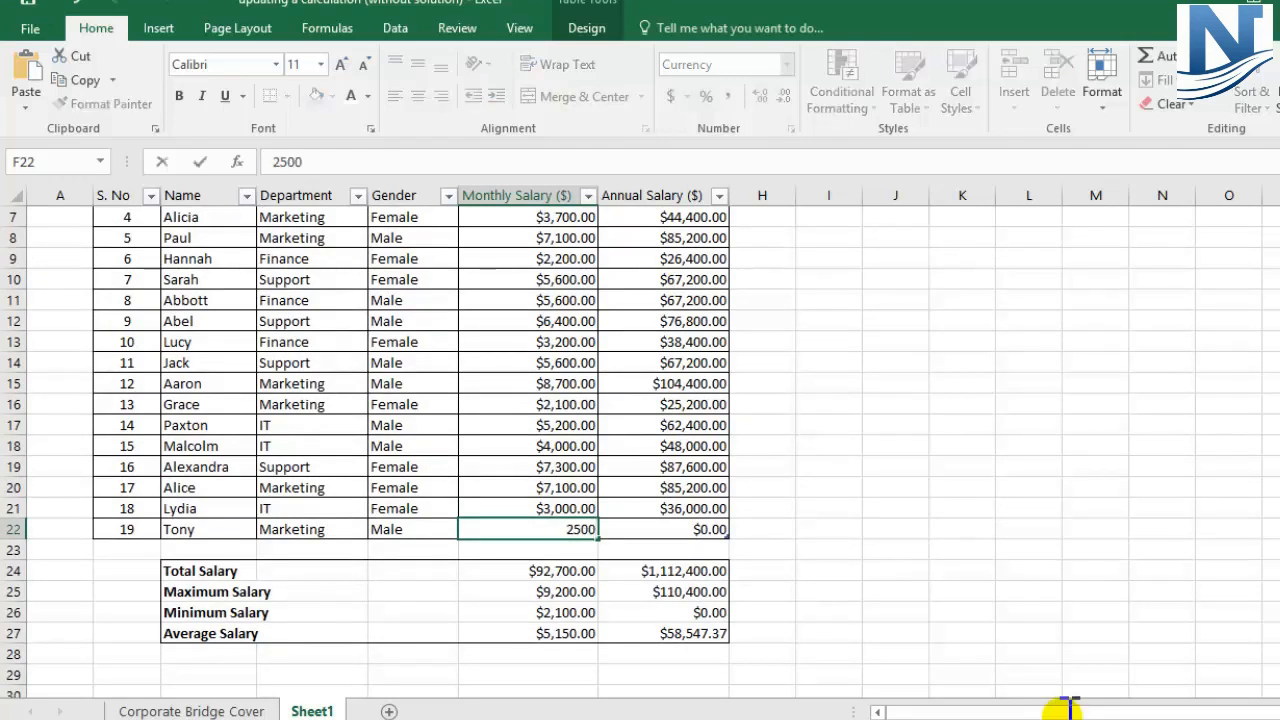
key("Return")
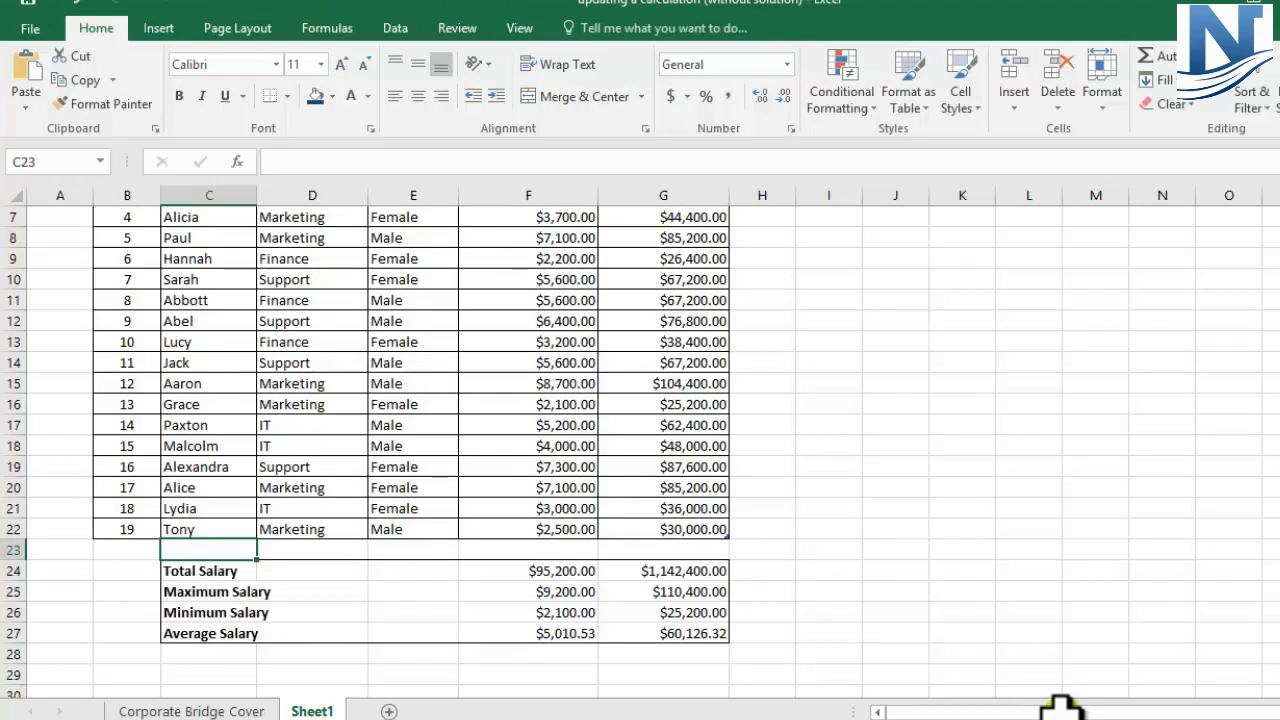
Step: Inspect the monthly salary in F22 and the annual salary formula in G22 for the added employee
key("Up")
key("Right")
key("Right")
key("Right")
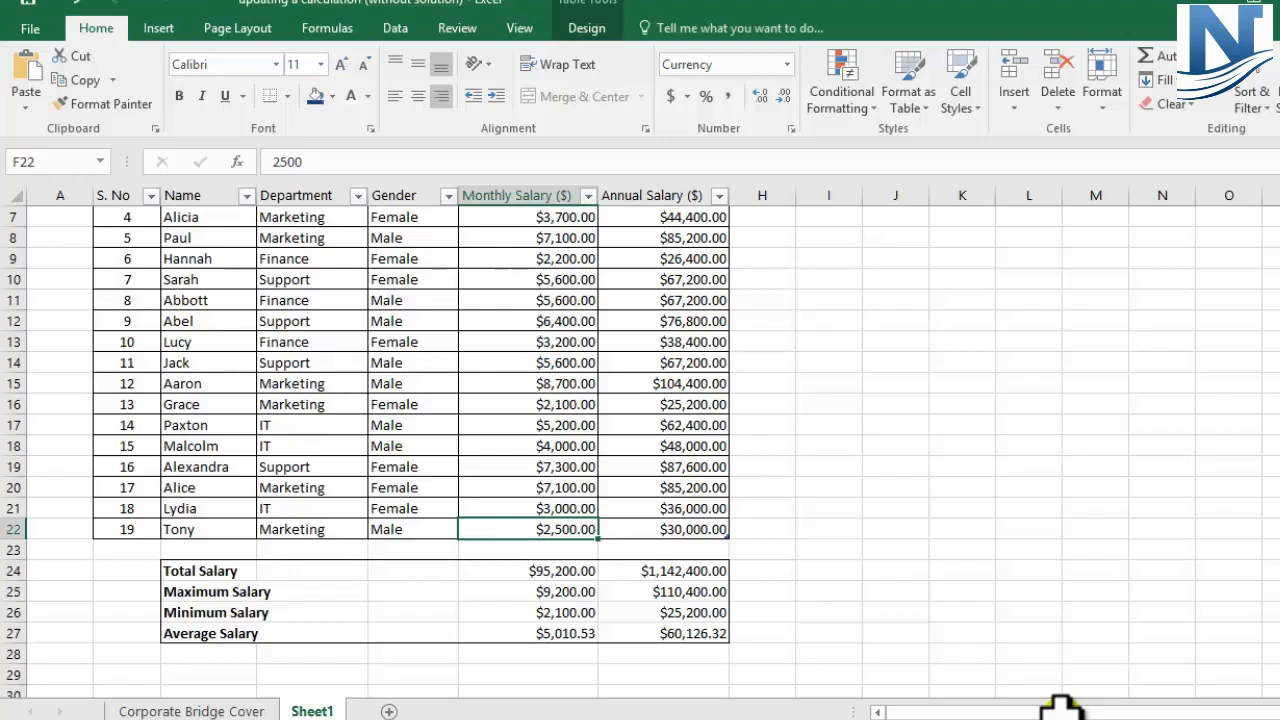
scroll(1060, 705, "up", 1)
scroll(1060, 705, "up", 2)
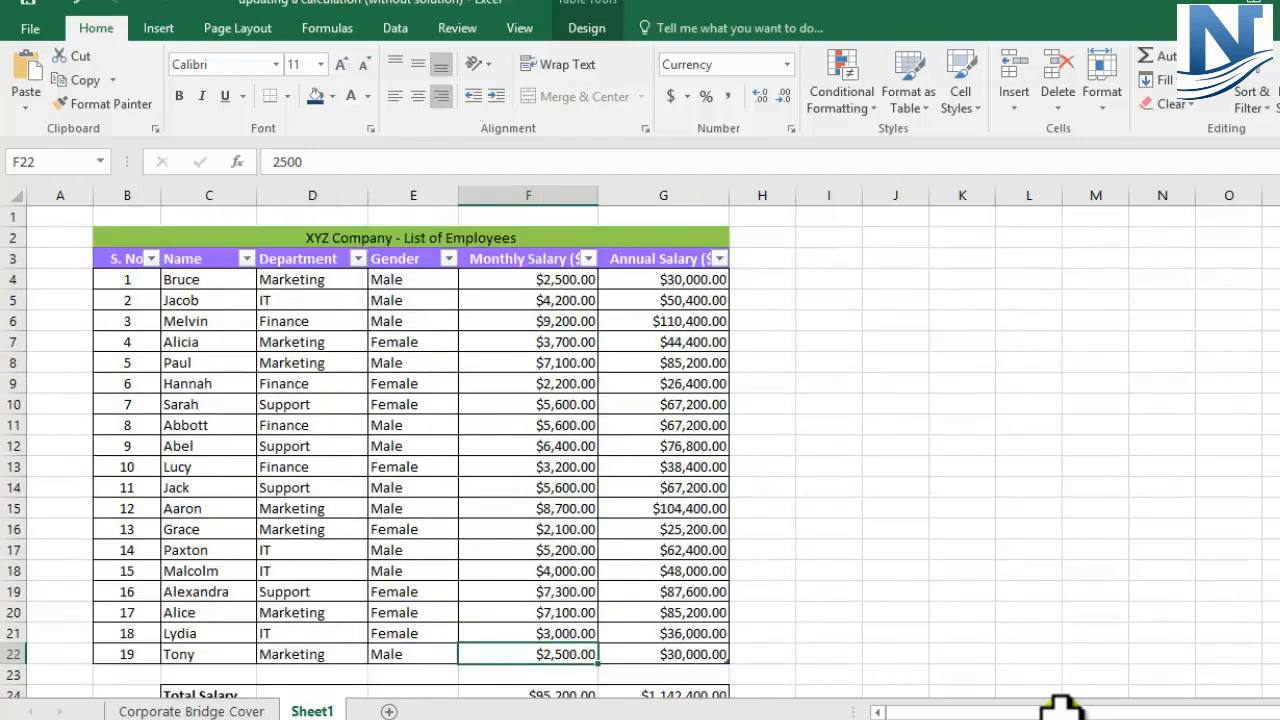
key("Right")
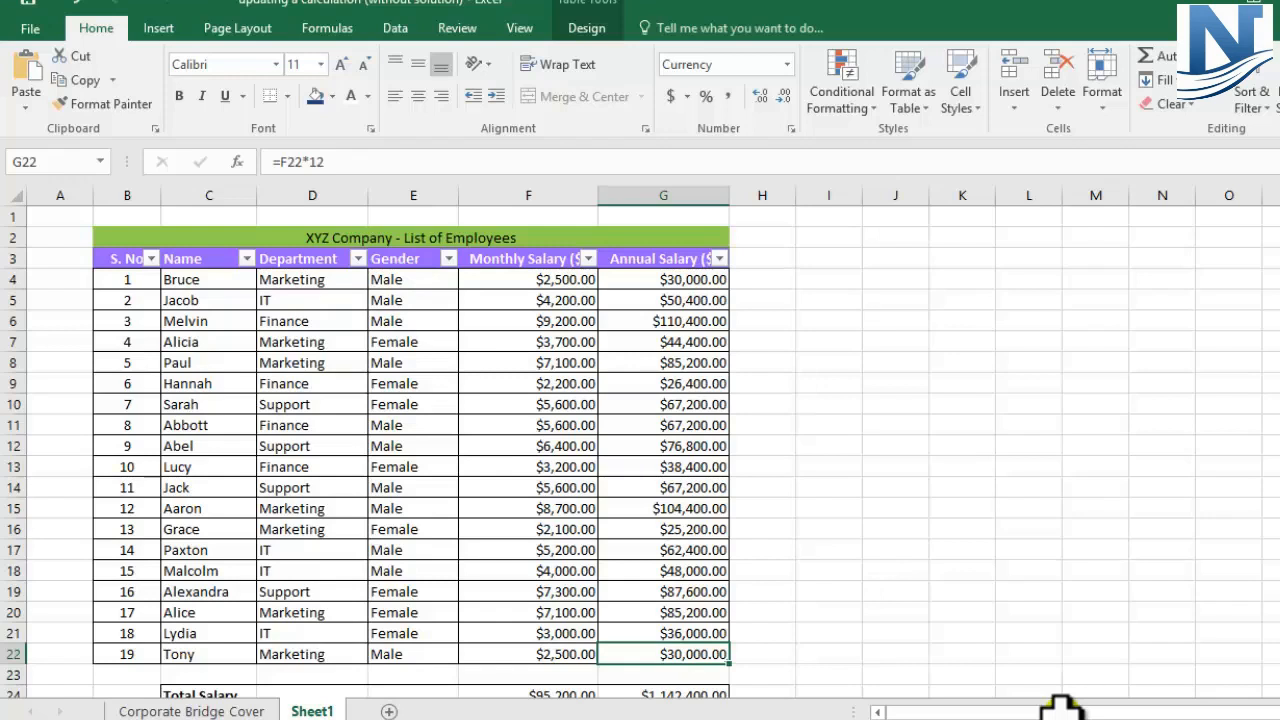
key("F2")
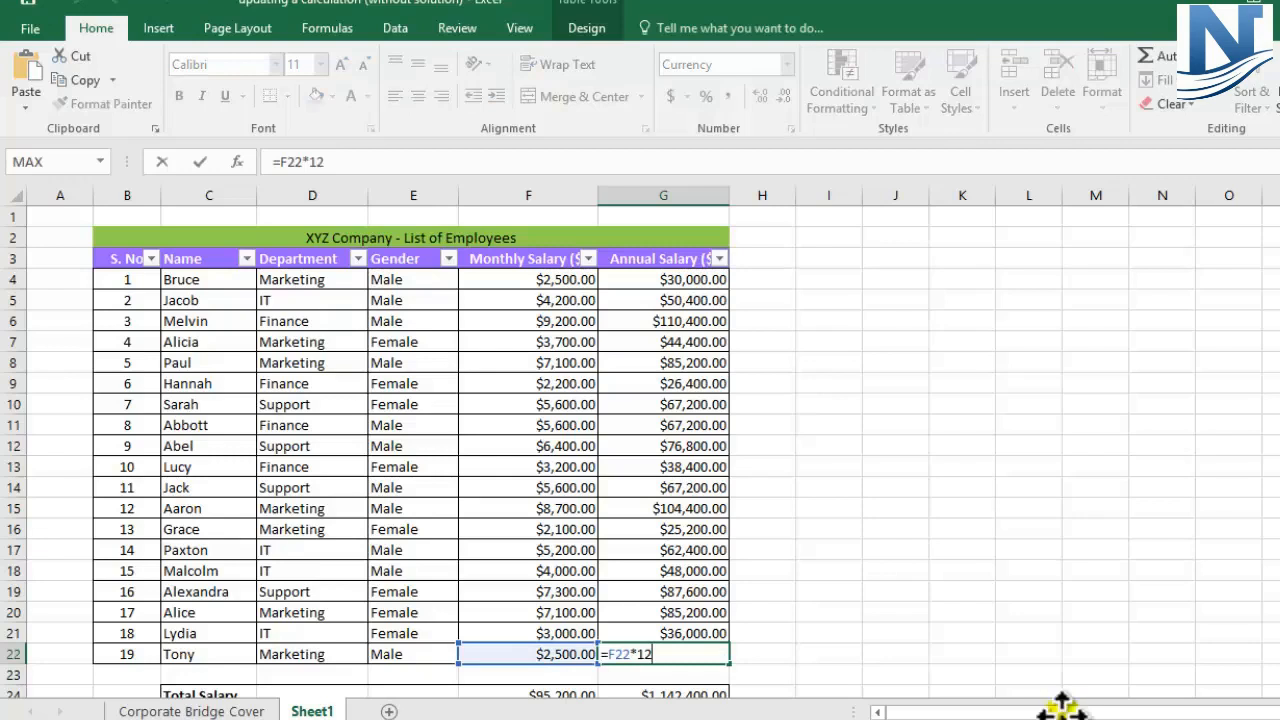
scroll(1060, 706, "down", 1)
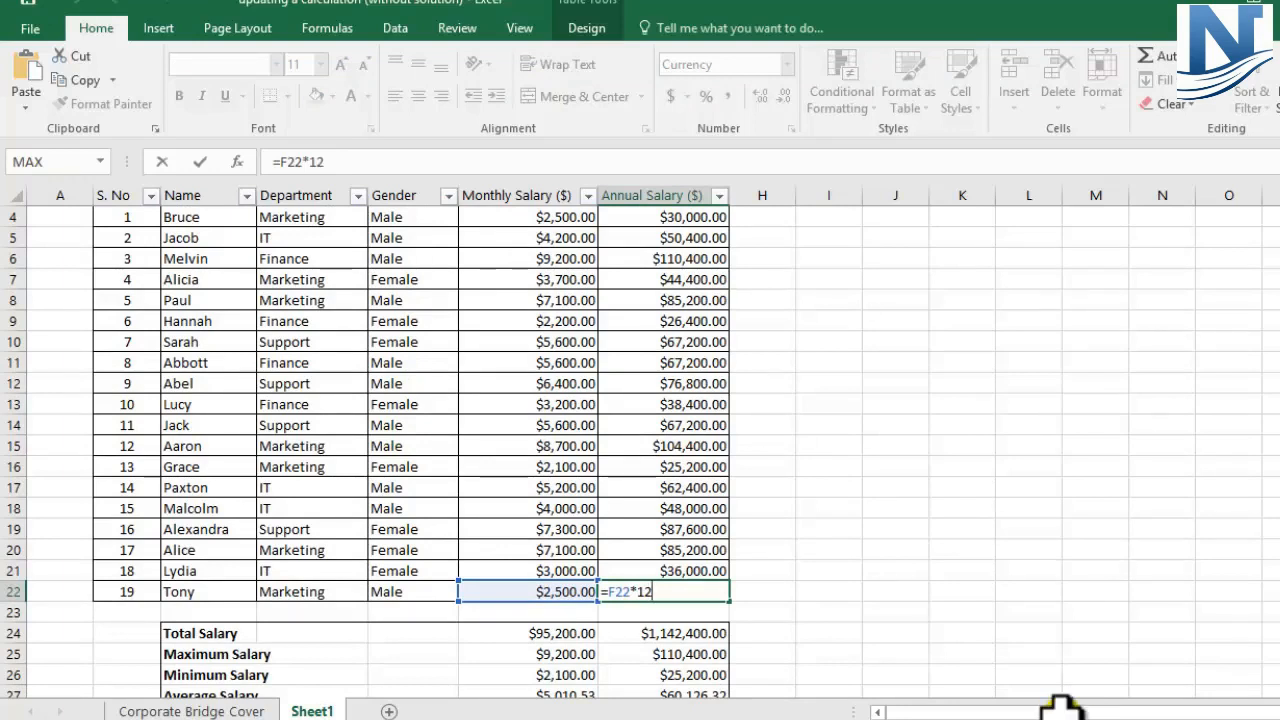
key("shift+Return")
Step: Compare the annual salary formulas in G20 and in G10 down through G22
key("Up")
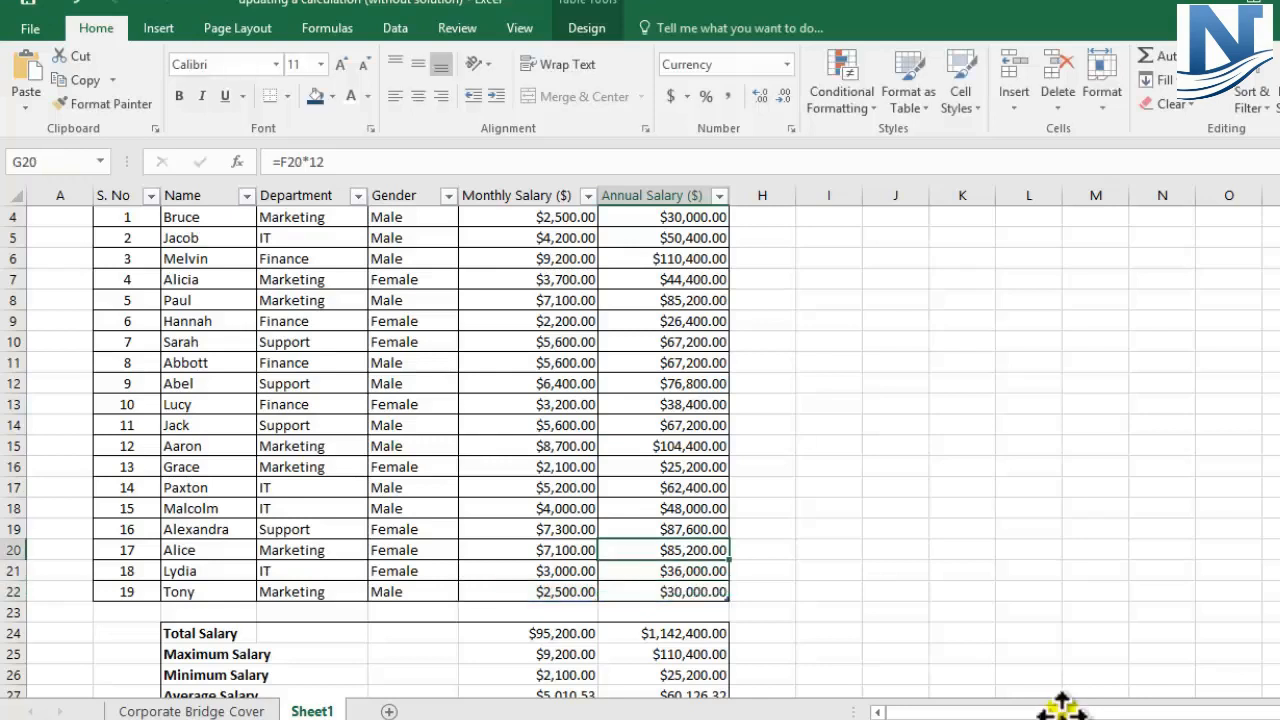
double_click(664, 550)
left_click(664, 342)
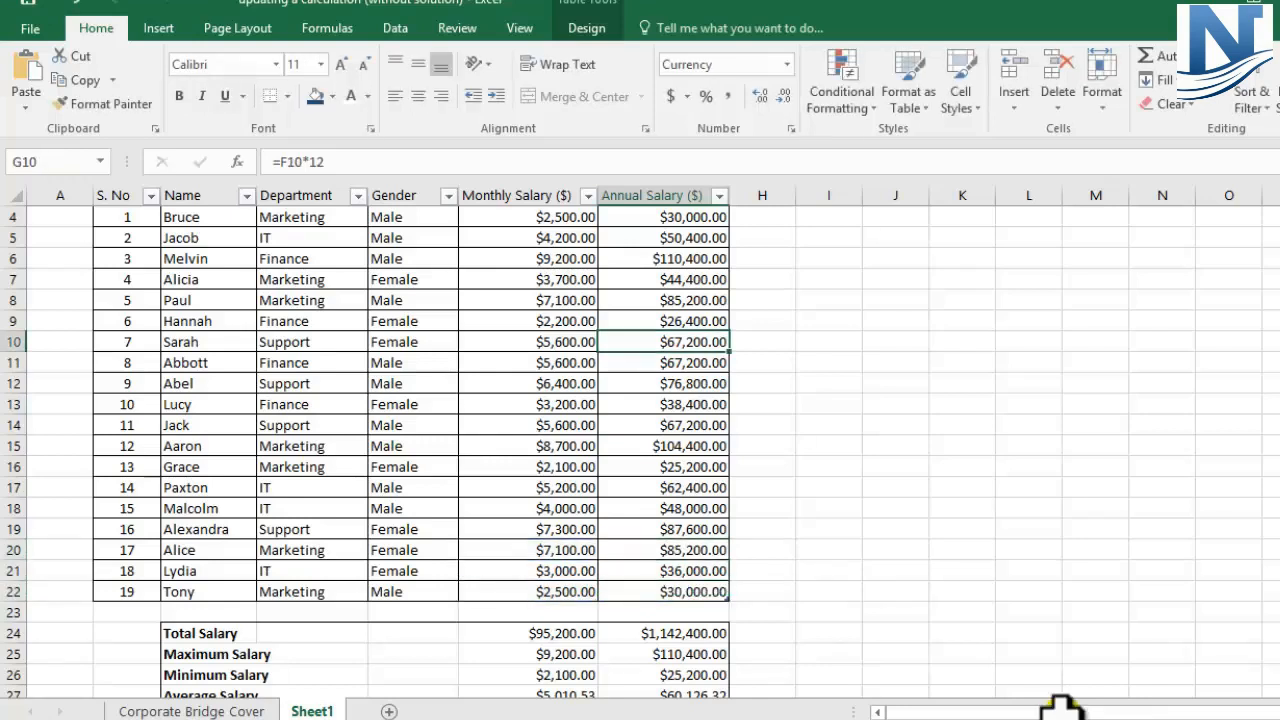
key("Down")
key("Down")
key("Down")
key("Down")
key("Down")
key("Down")
key("Down")
key("Down")
key("Down")
key("Down")
key("Down")
key("Down")
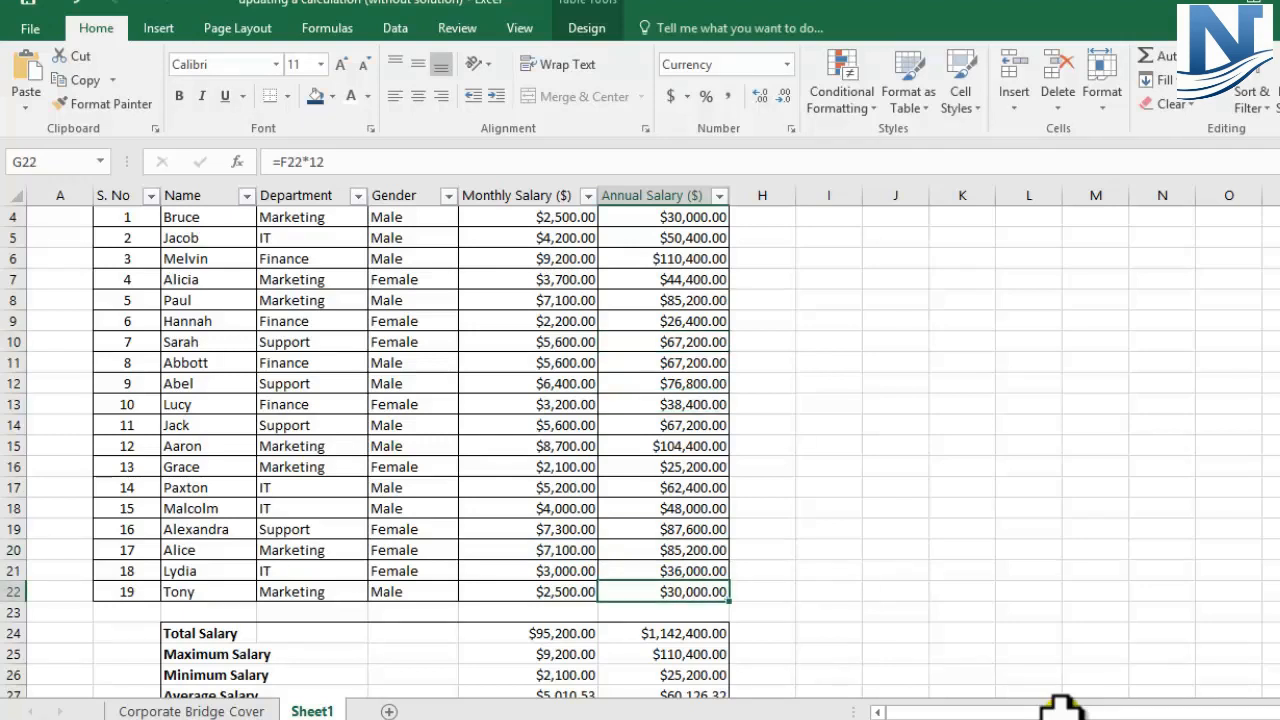
Step: Inspect the cell range referenced by the monthly Total Salary formula in F24
scroll(1060, 706, "down", 1)
key("Down")
key("Down")
key("Left")
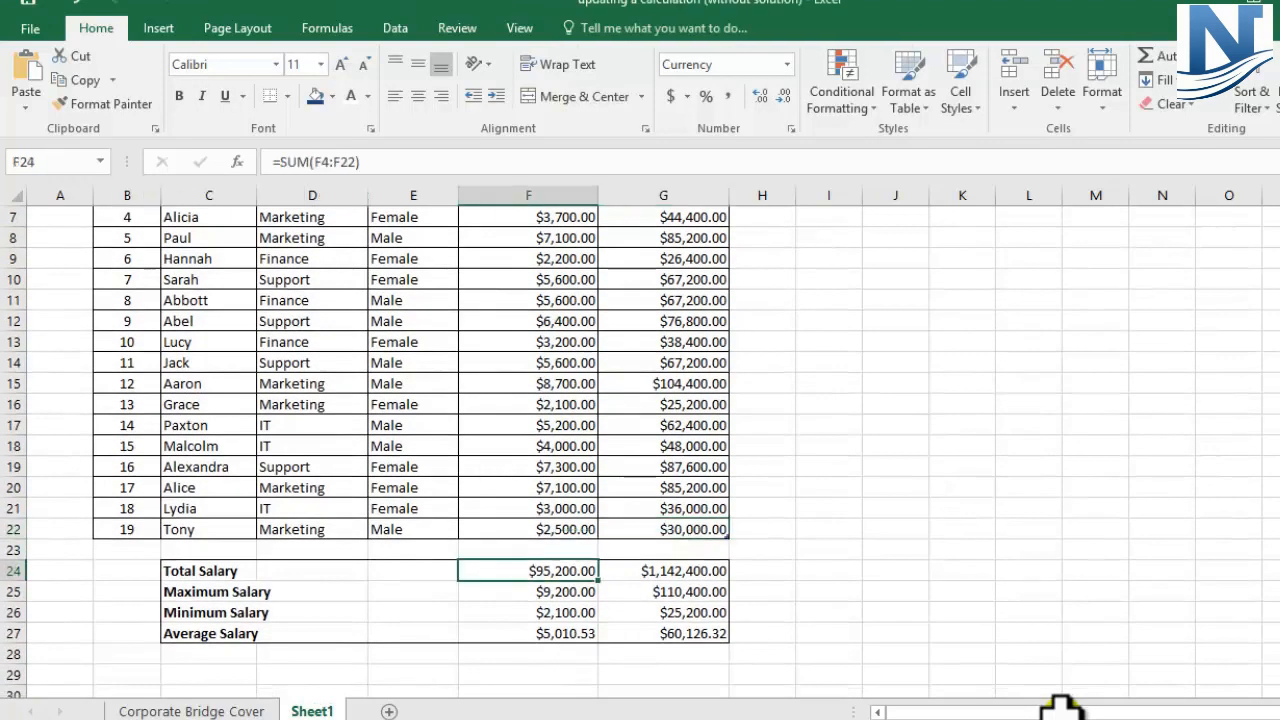
key("F2")
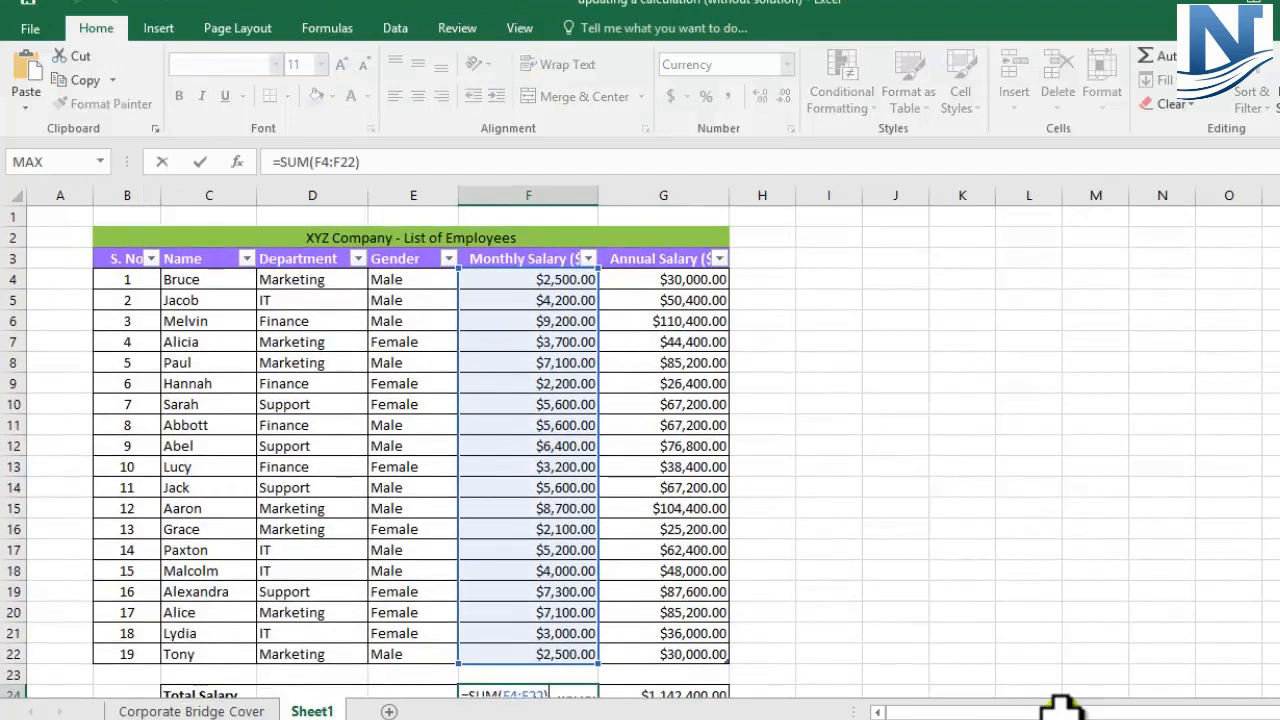
scroll(1060, 706, "down", 1)
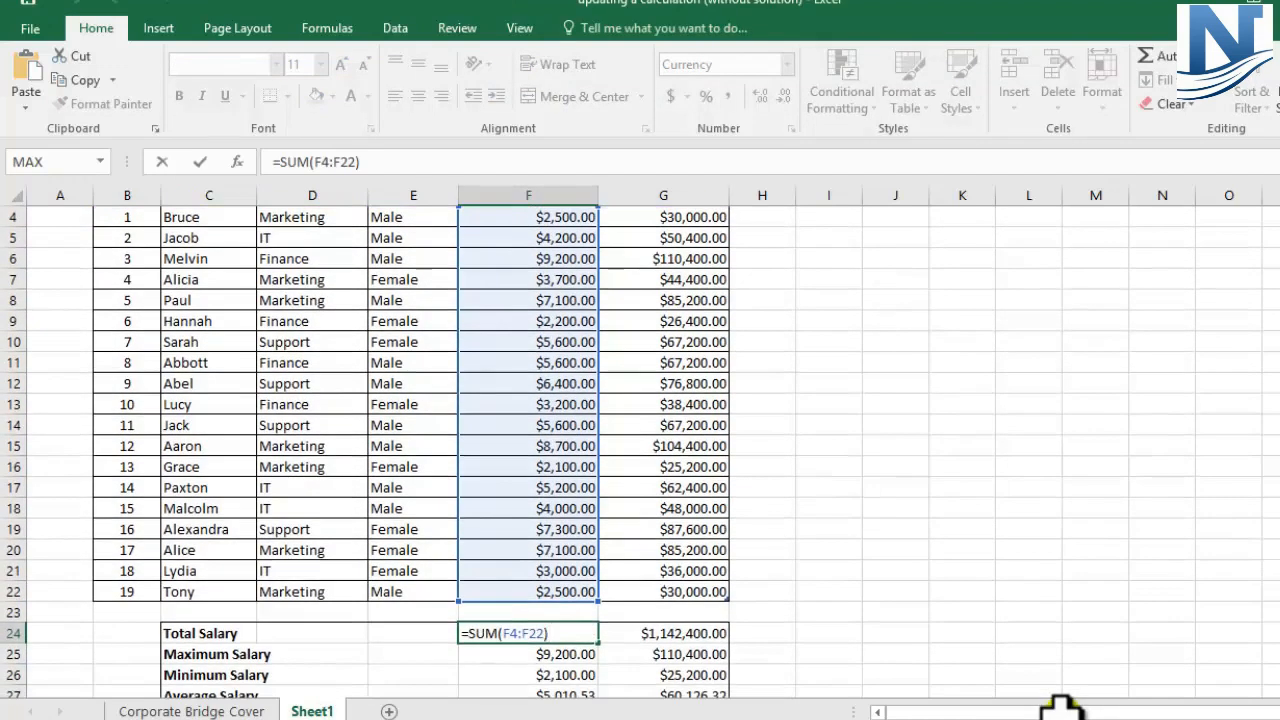
scroll(1060, 706, "down", 2)
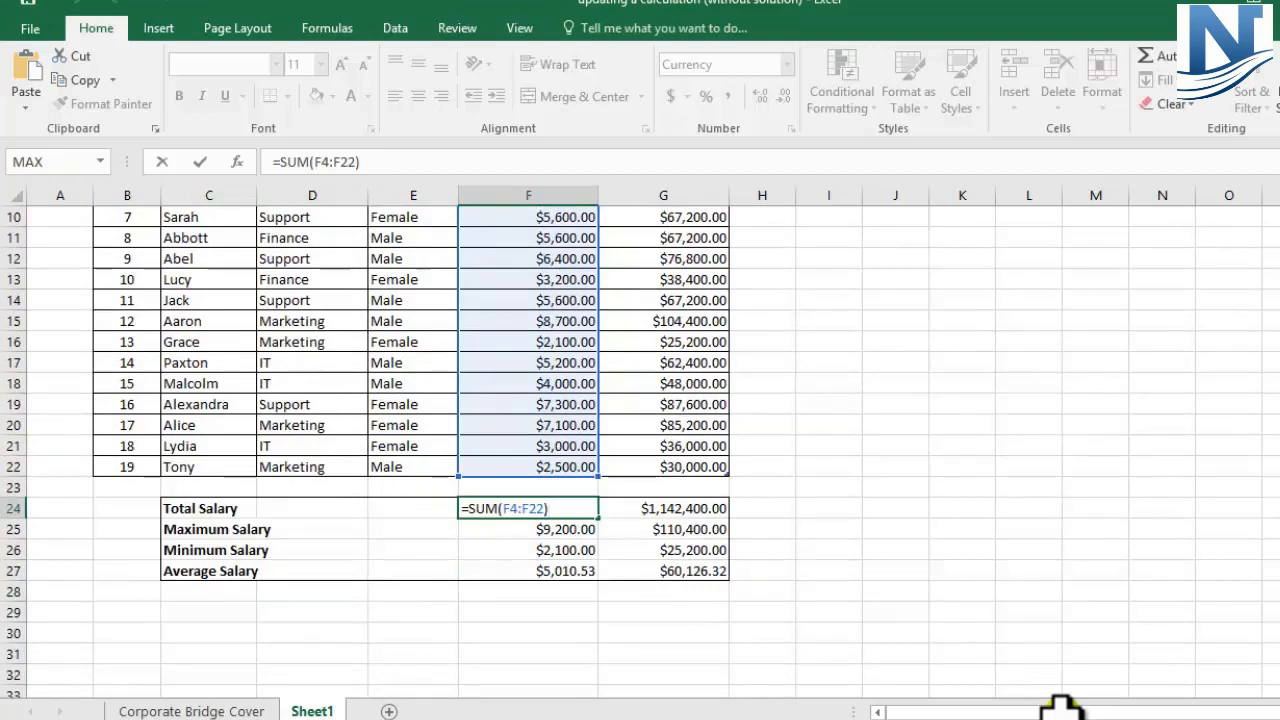
Step: Check the range in the monthly Maximum Salary formula in F25 against the Total Salary formula in F24
key("Return")
key("F2")
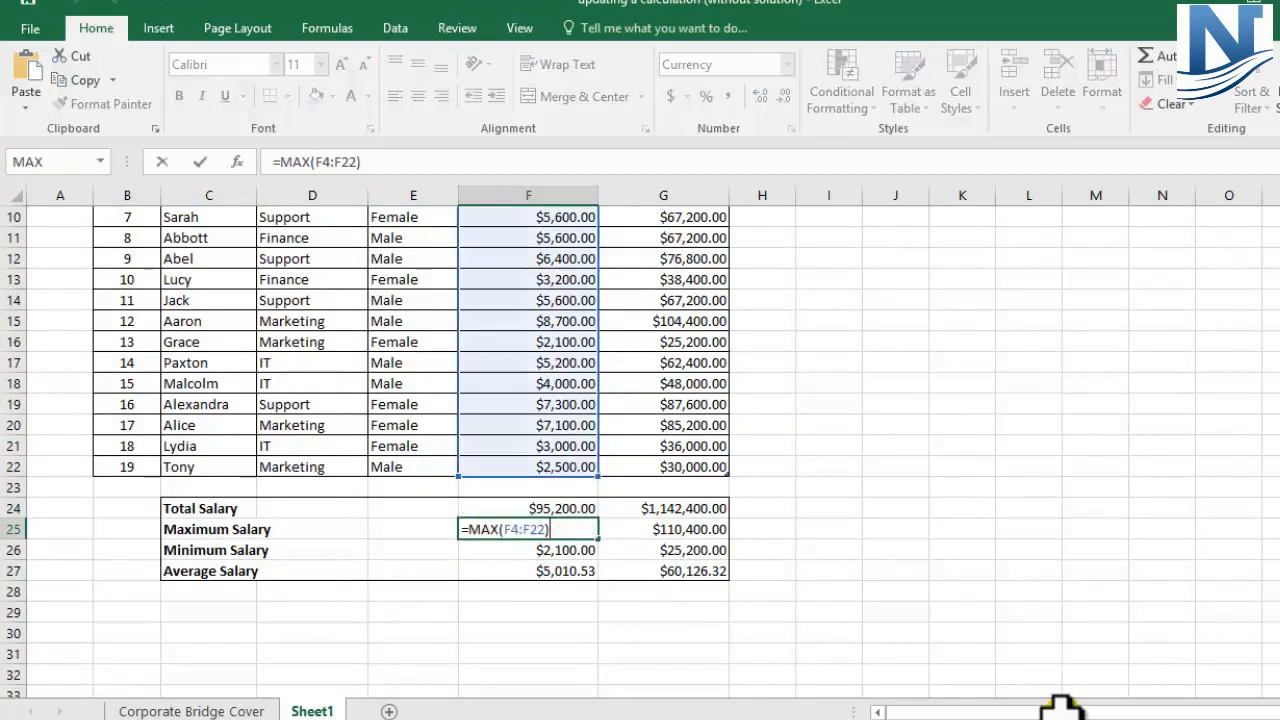
key("Escape")
key("Up")
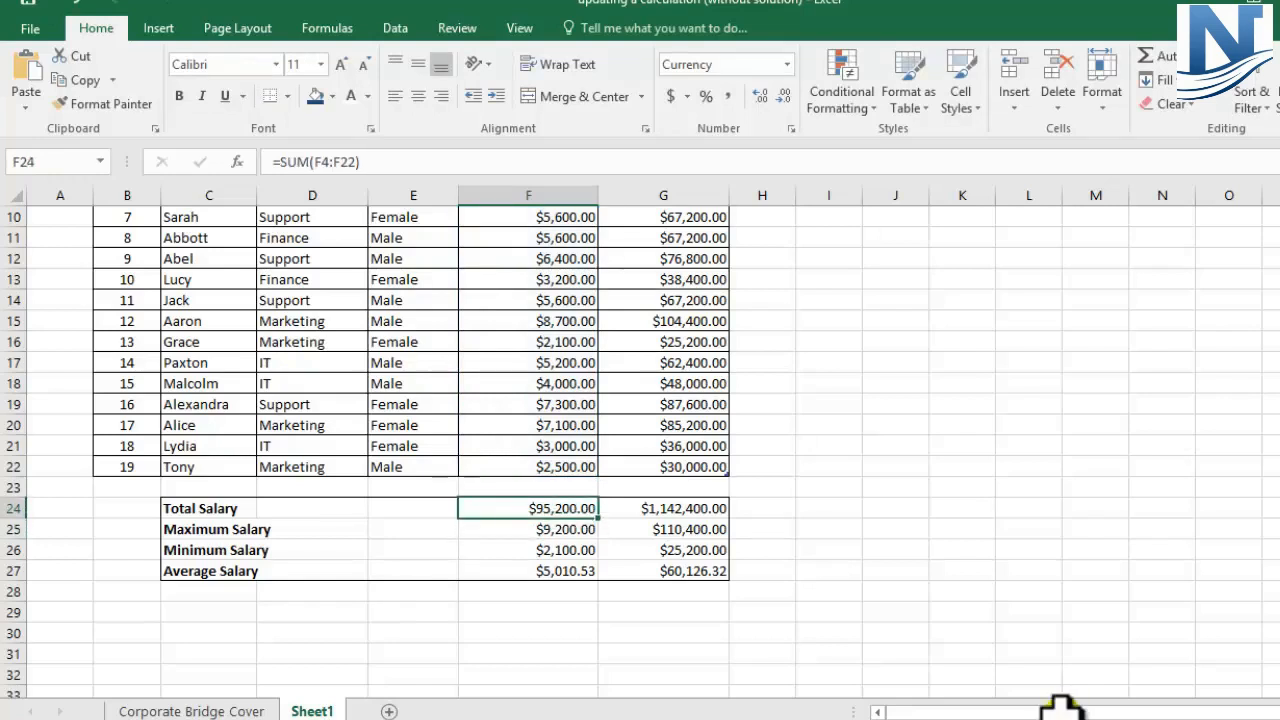
key("F2")
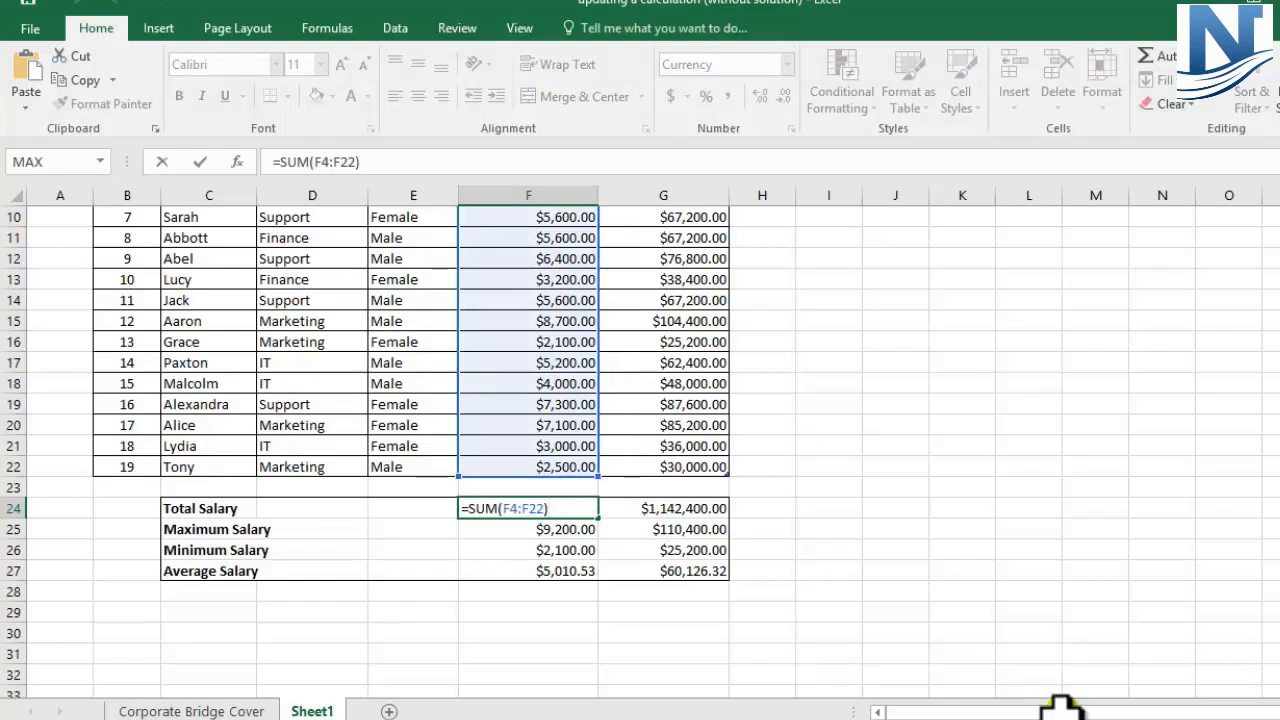
key("ctrl+Return")
Step: Go through the annual summary formulas in G24 to G27 and back up the monthly ones in F27 to F24
key("Right")
key("Down")
key("Down")
key("Down")
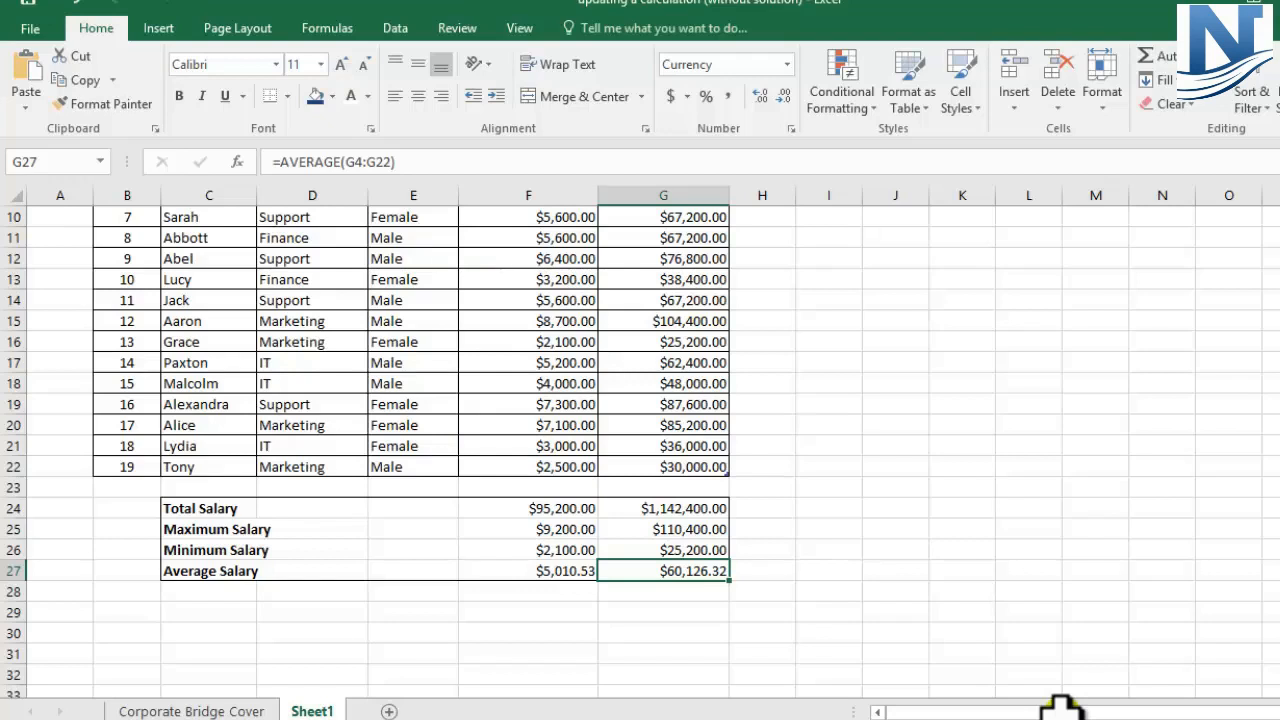
key("Left")
key("Up")
key("Up")
key("Up")
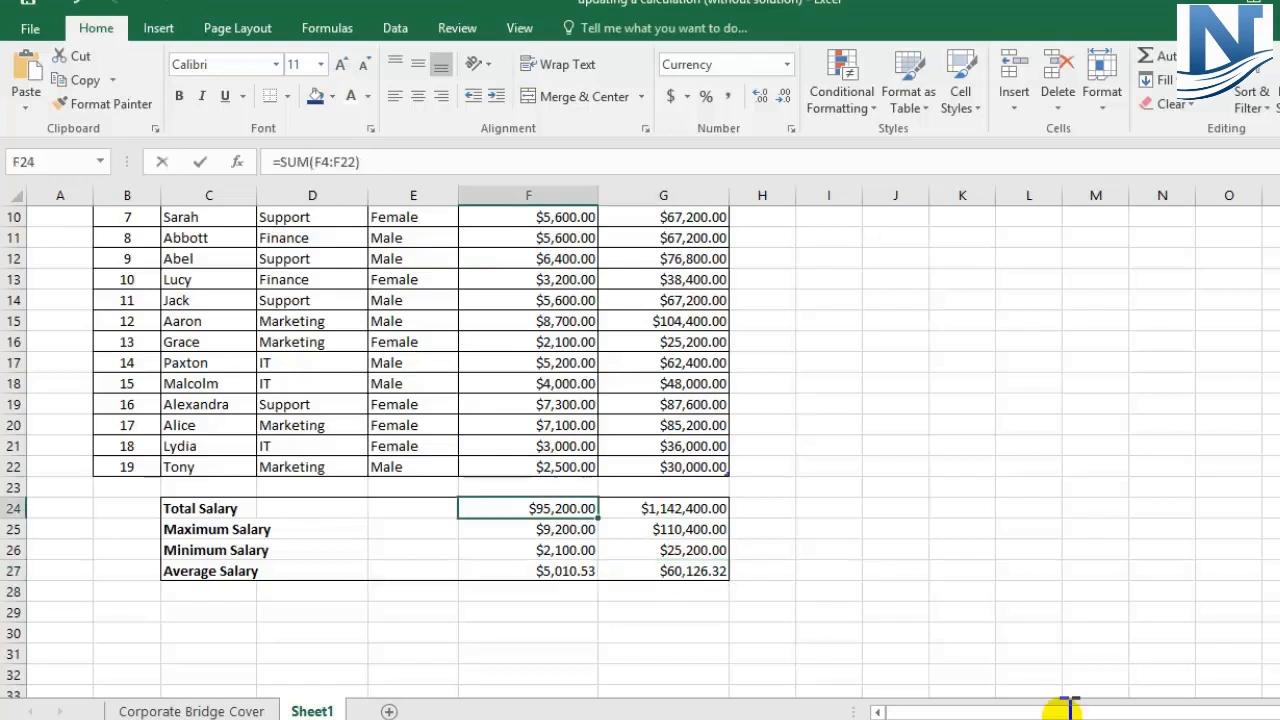
Step: Review the monthly Total Salary range in F24 once more and view the Maximum Salary formula in F25
key("F2")
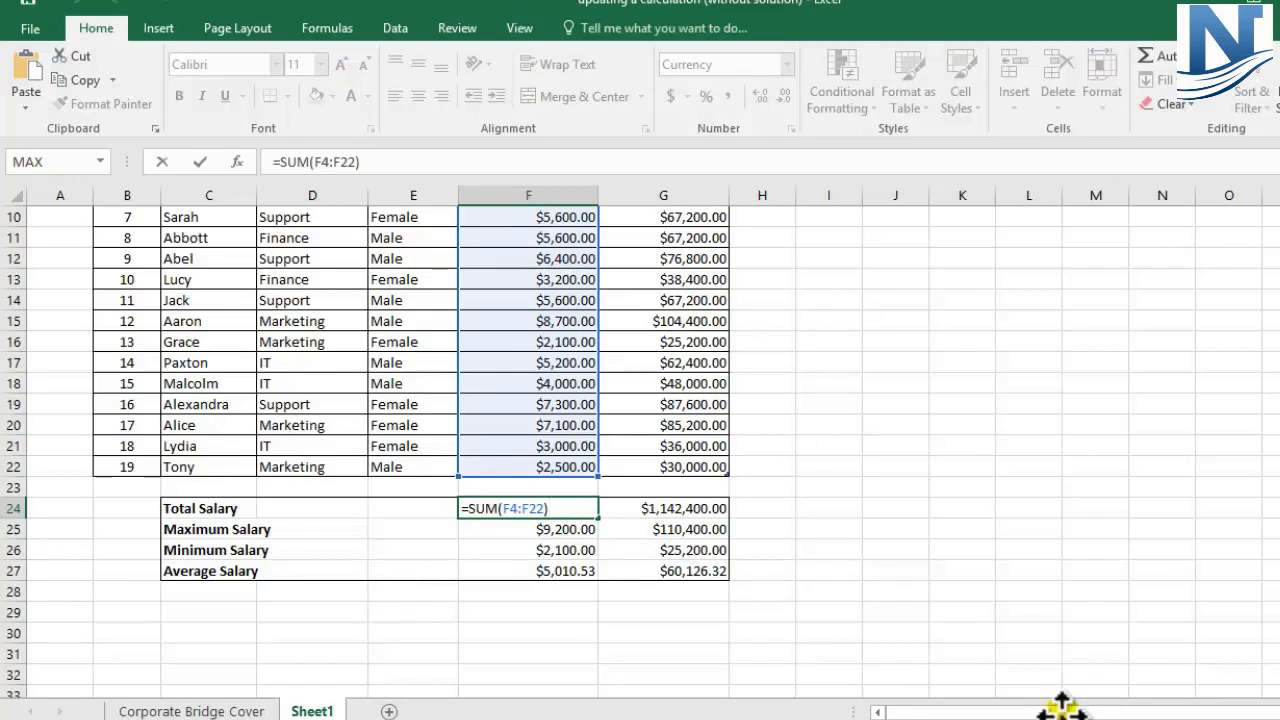
scroll(1060, 705, "up", 1)
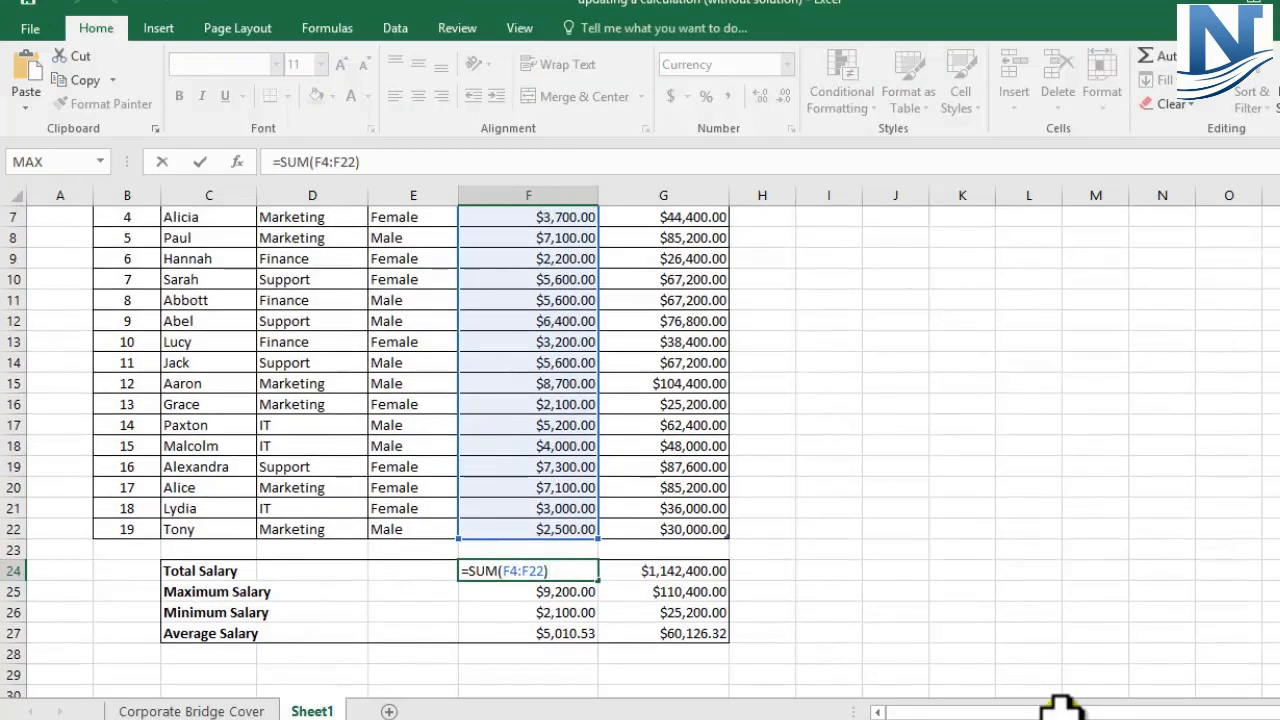
key("Escape")
key("Down")
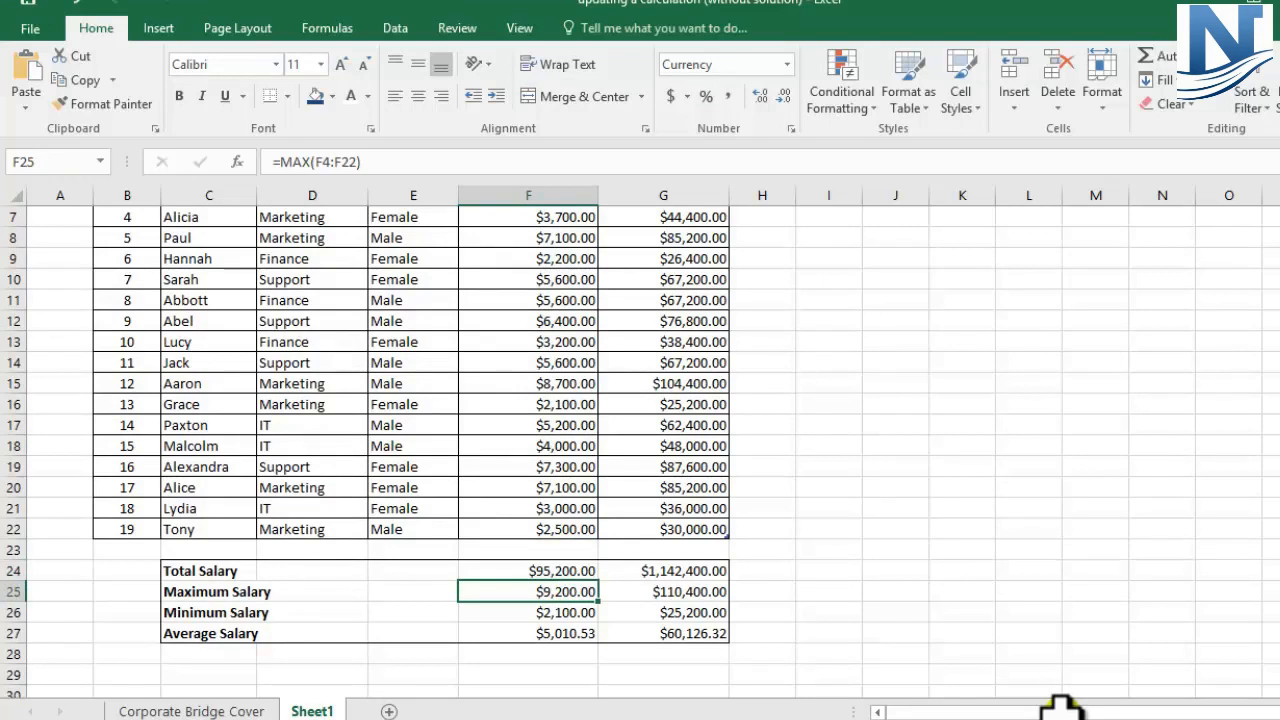
Step: Shrink the range of the monthly Maximum Salary formula in F25 to F4:F18
key("F2")
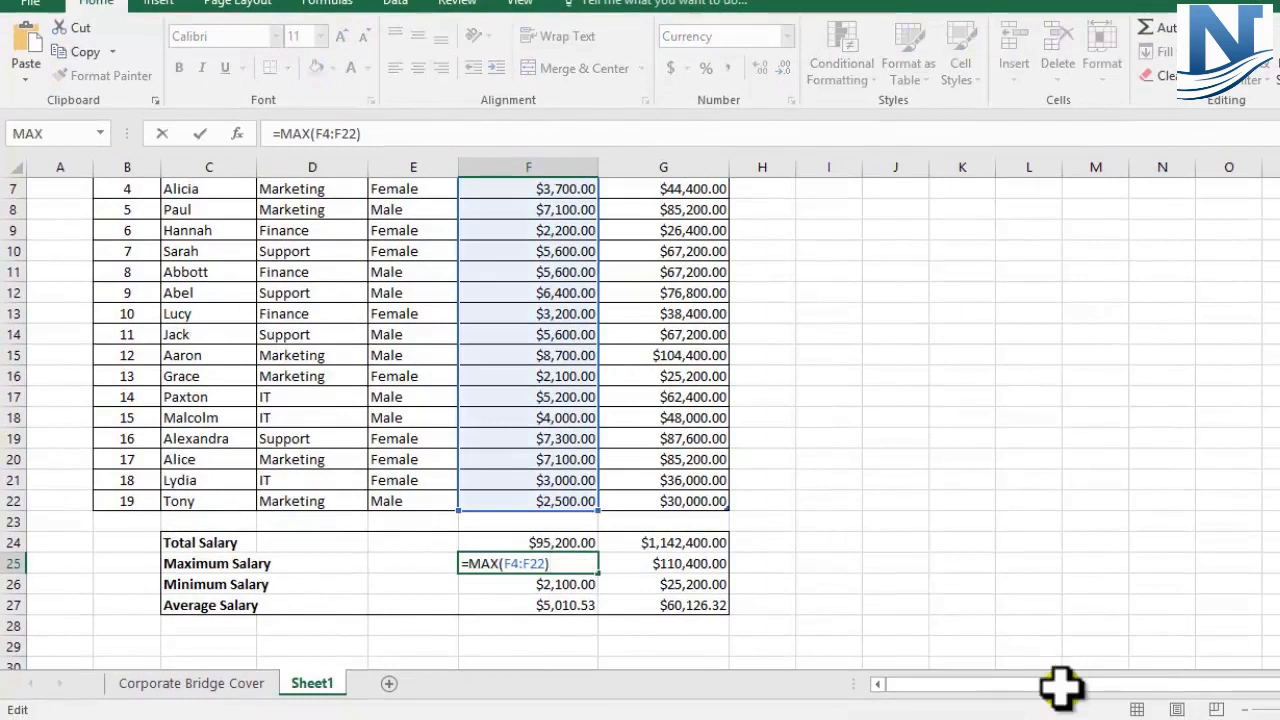
scroll(1060, 686, "up", 2)
scroll(1060, 686, "down", 1)
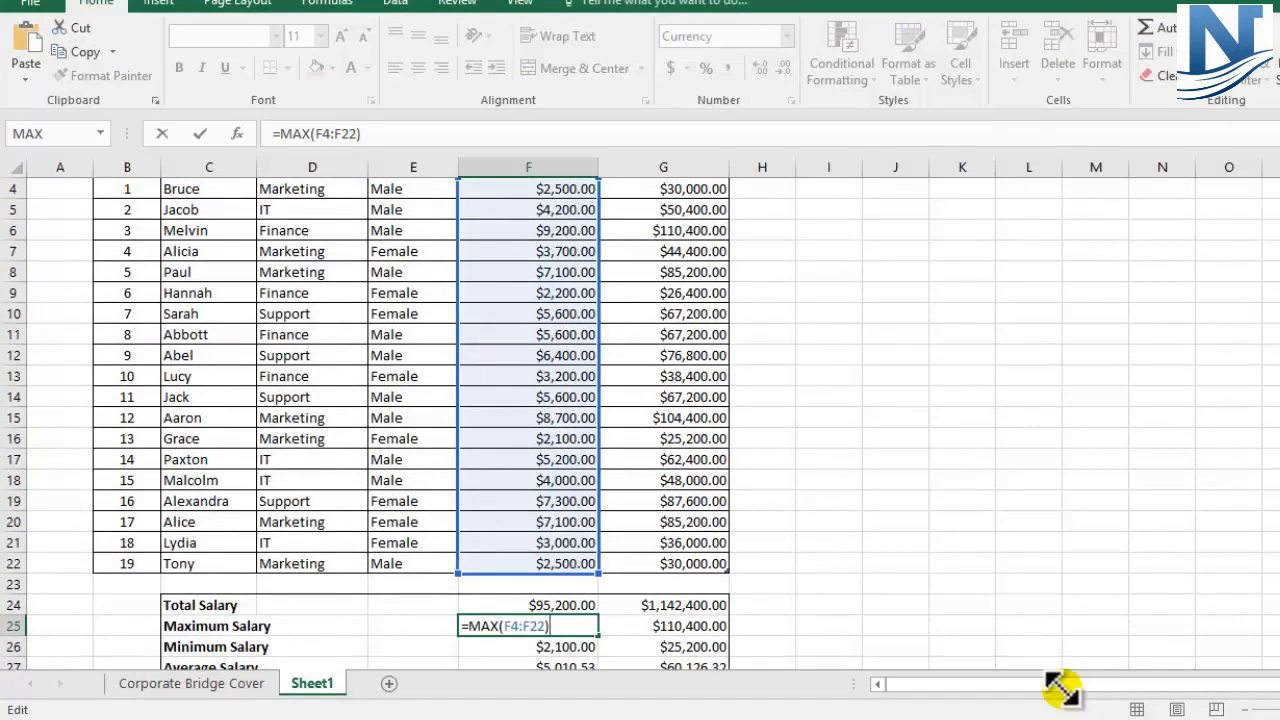
left_click_drag(598, 573, 598, 491)
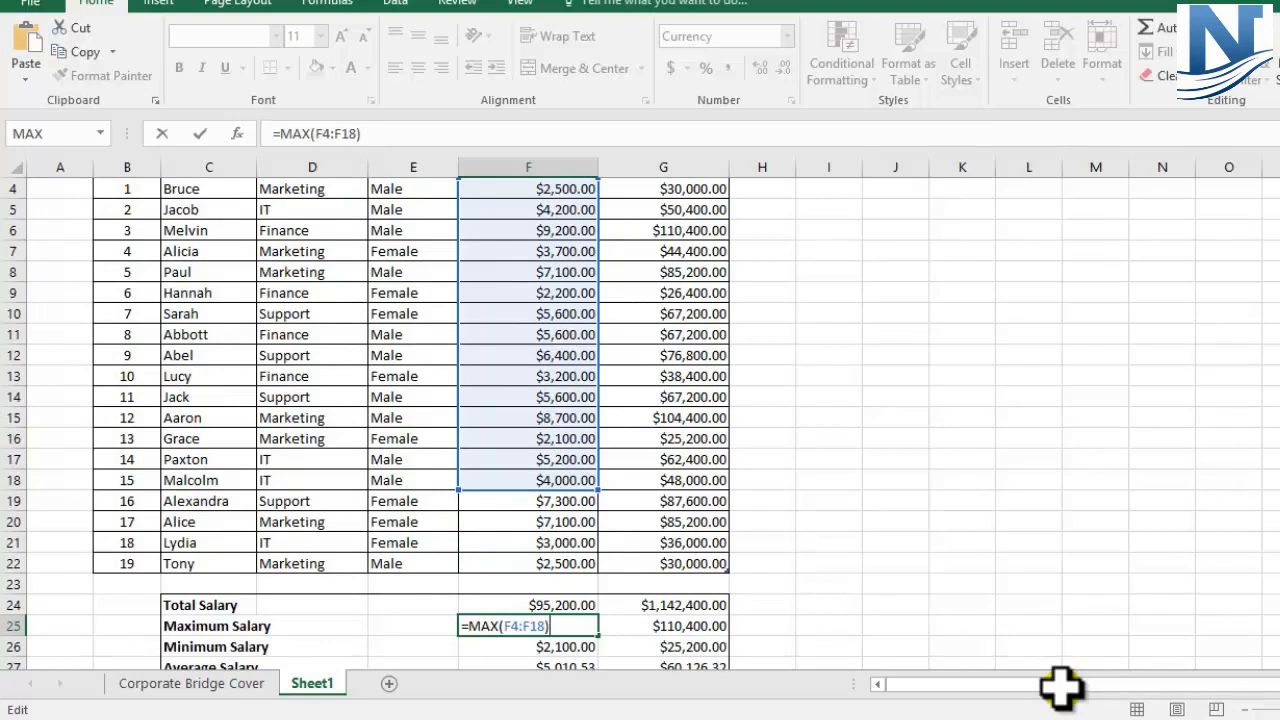
key("ctrl+Return")
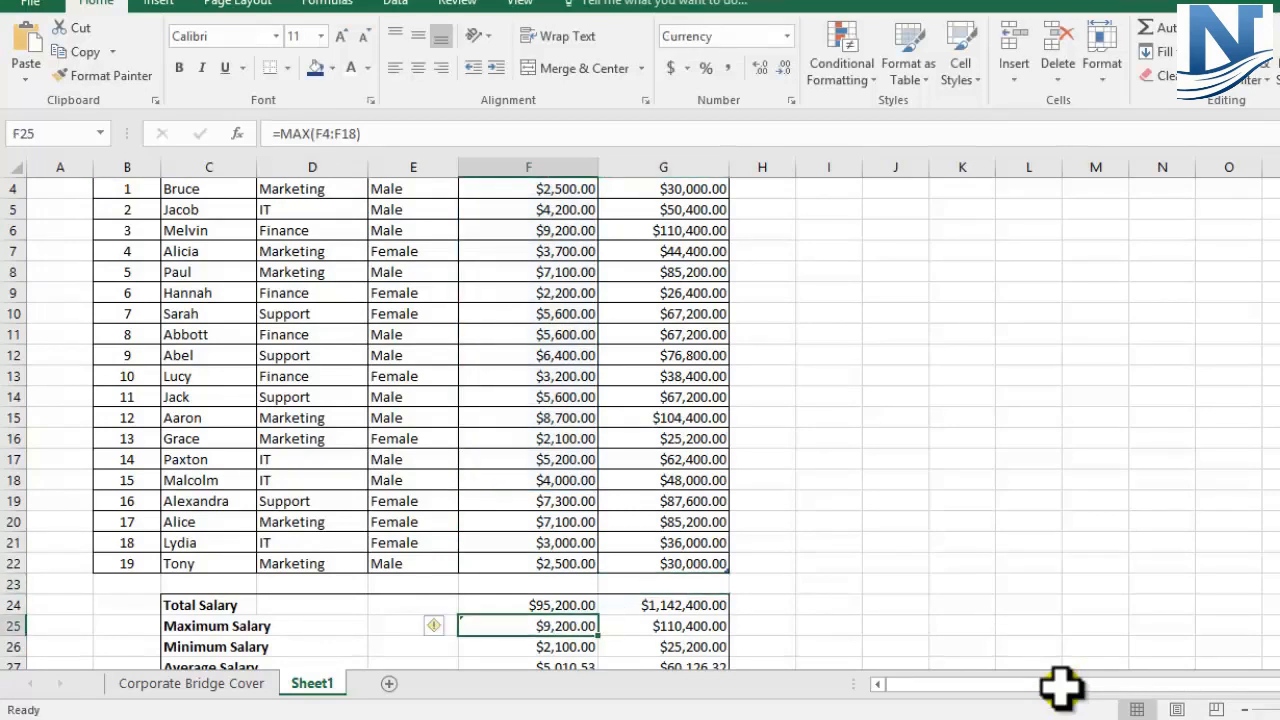
Step: Extend the range of the monthly Maximum Salary formula in F25 back to F4:F22
key("F2")
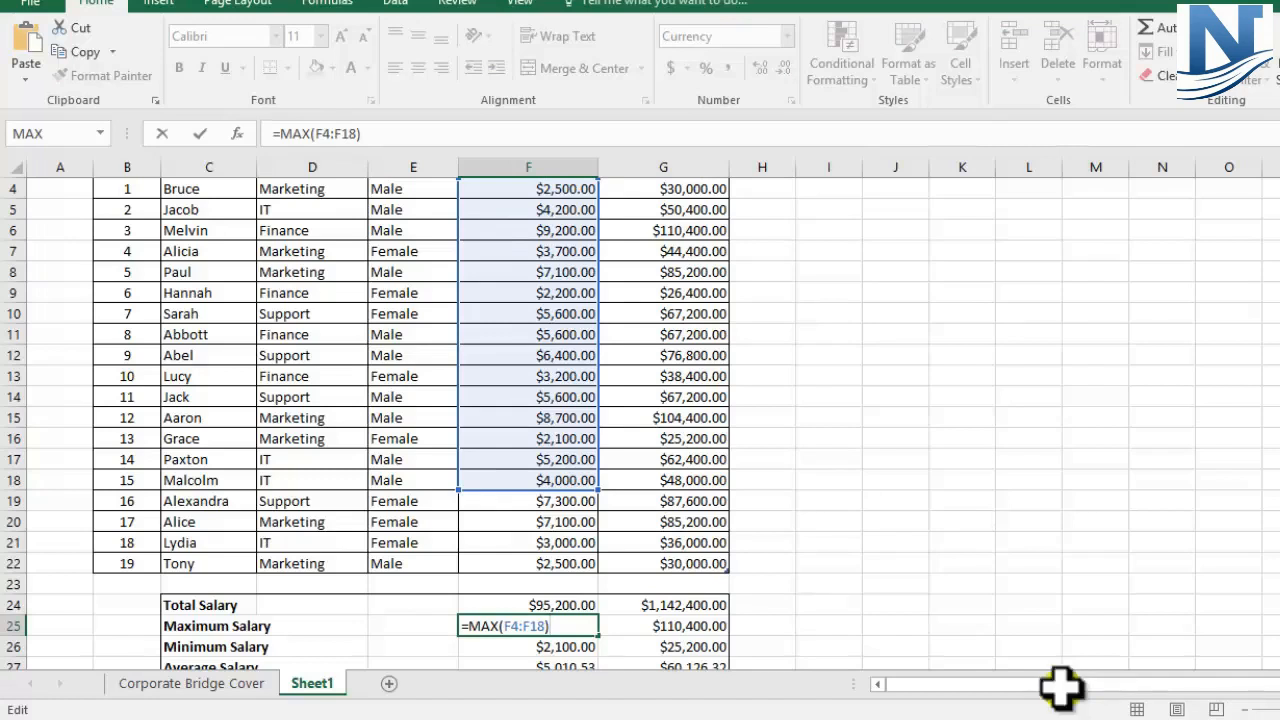
left_click_drag(595, 494, 606, 584)
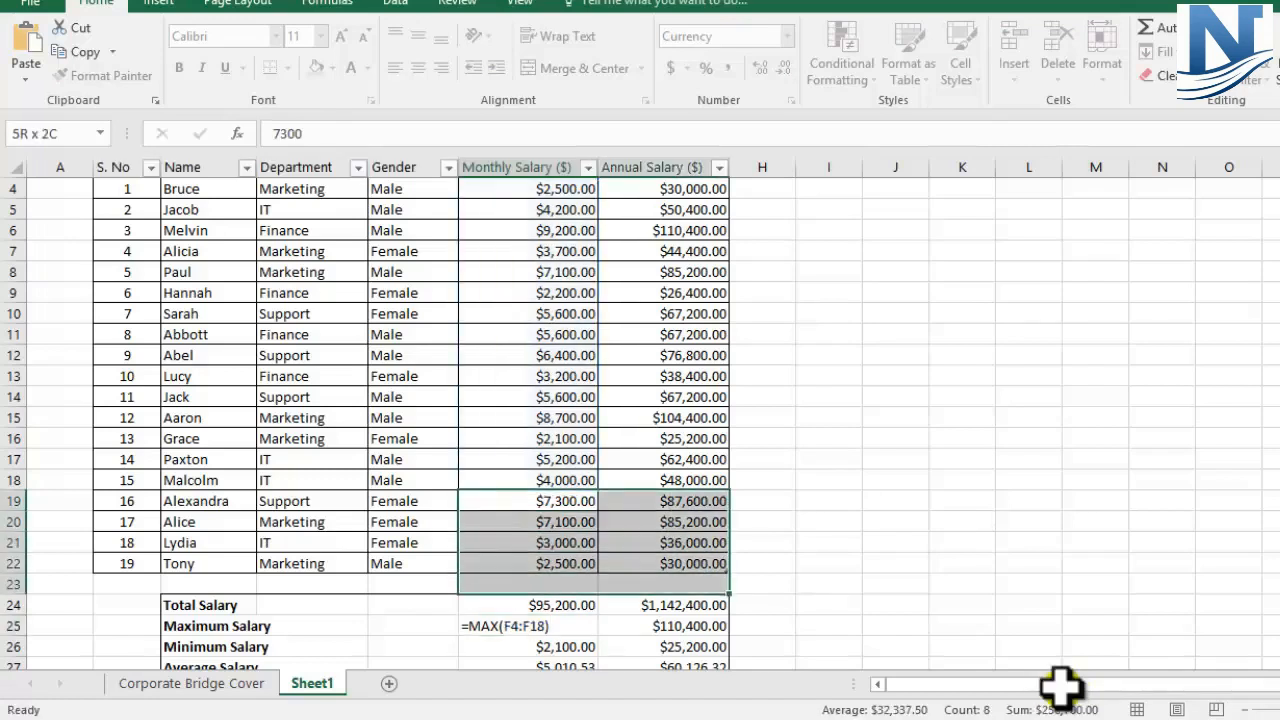
left_click(540, 626)
key("F2")
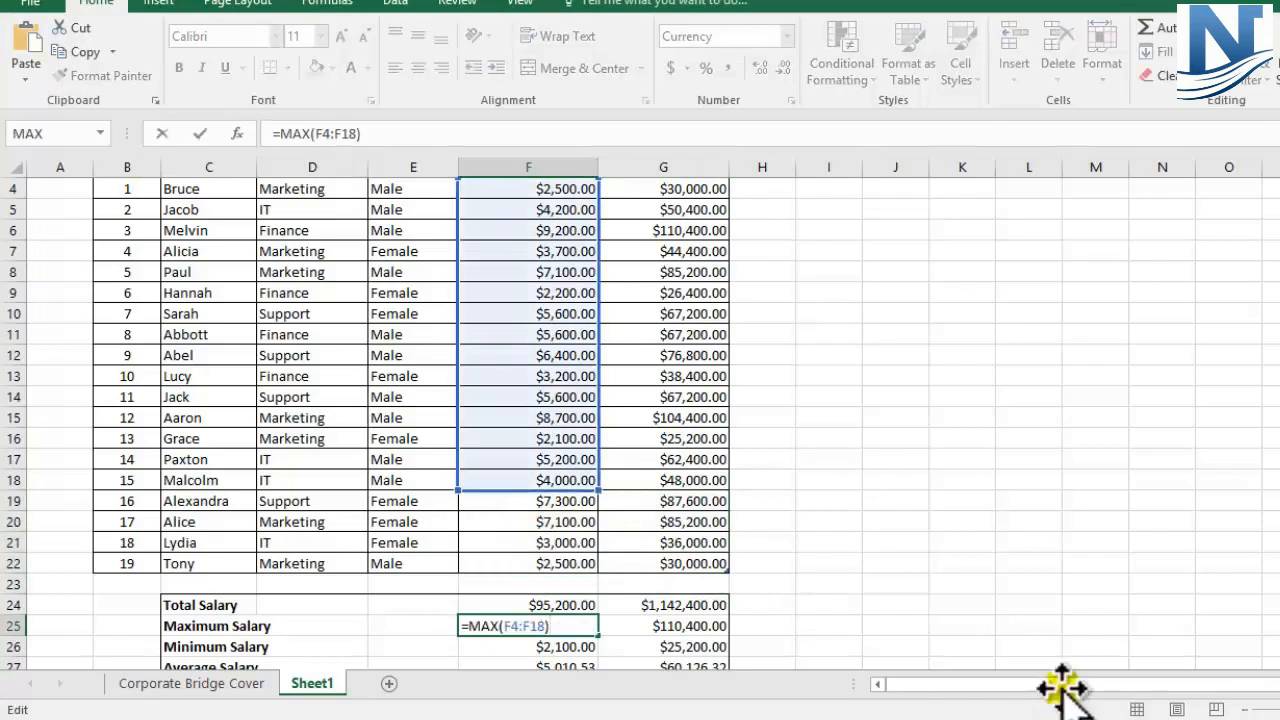
left_click_drag(598, 490, 598, 574)
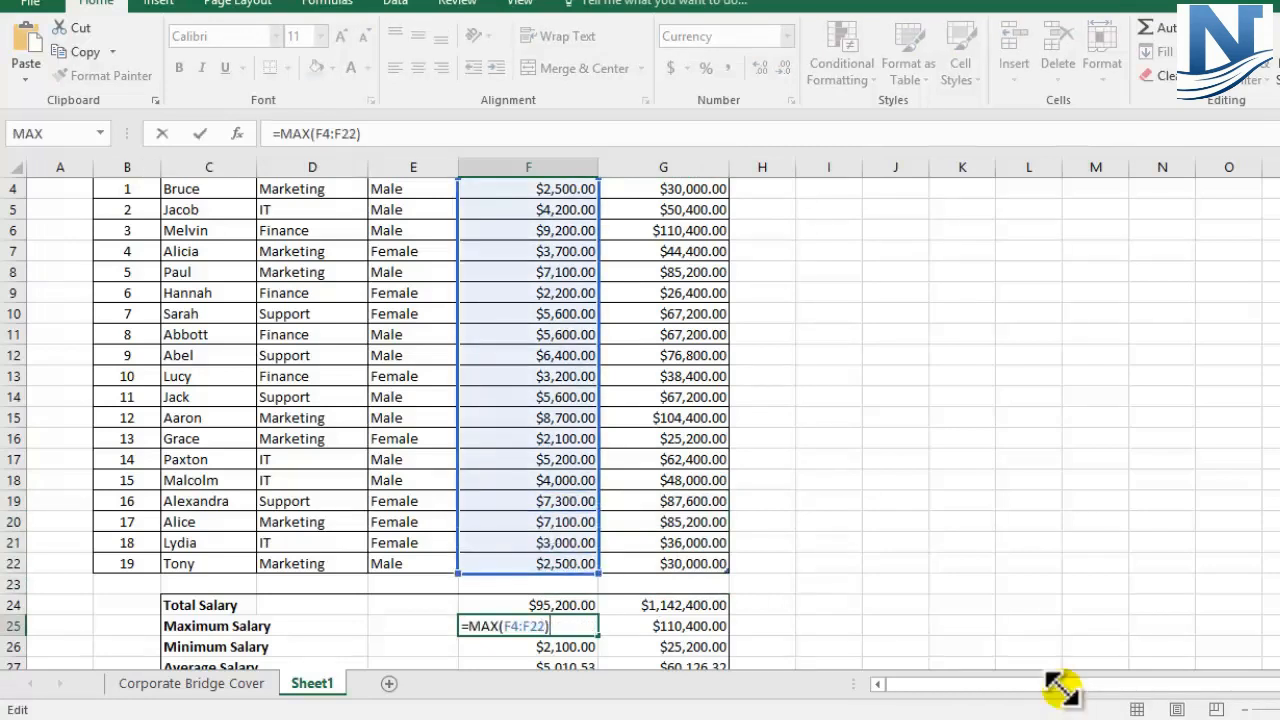
key("ctrl+Return")
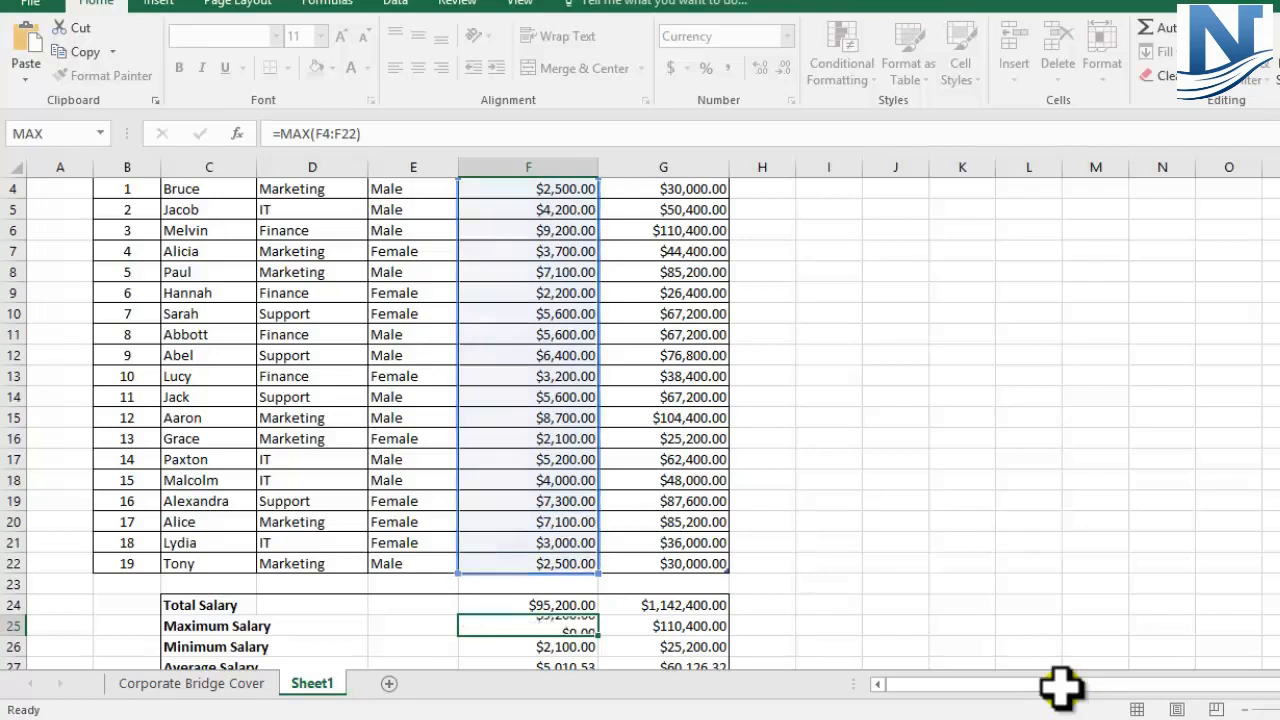
key("Return")
scroll(828, 563, "down", 1)
left_click(828, 563)
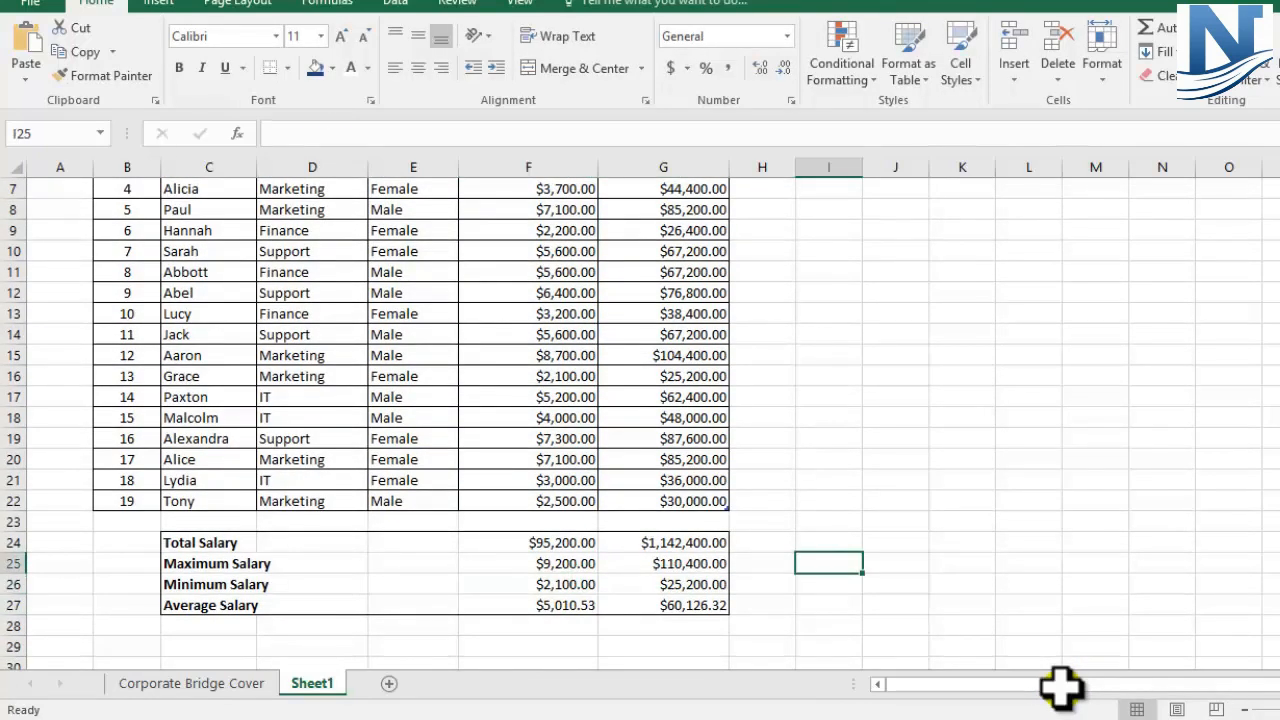
Step: Review the last employee row 22 against the Total, Maximum, Minimum and Average Salary rows 24 to 27, and return to the employee list
left_click(13, 501)
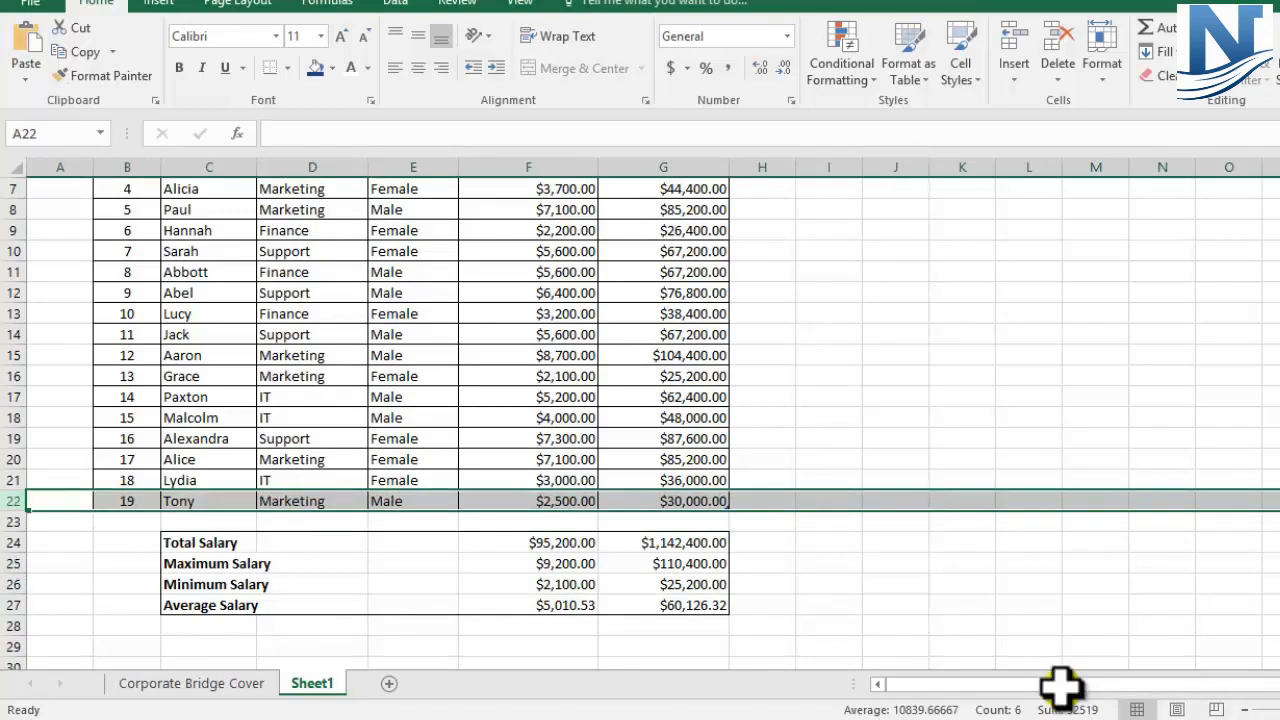
left_click(13, 584)
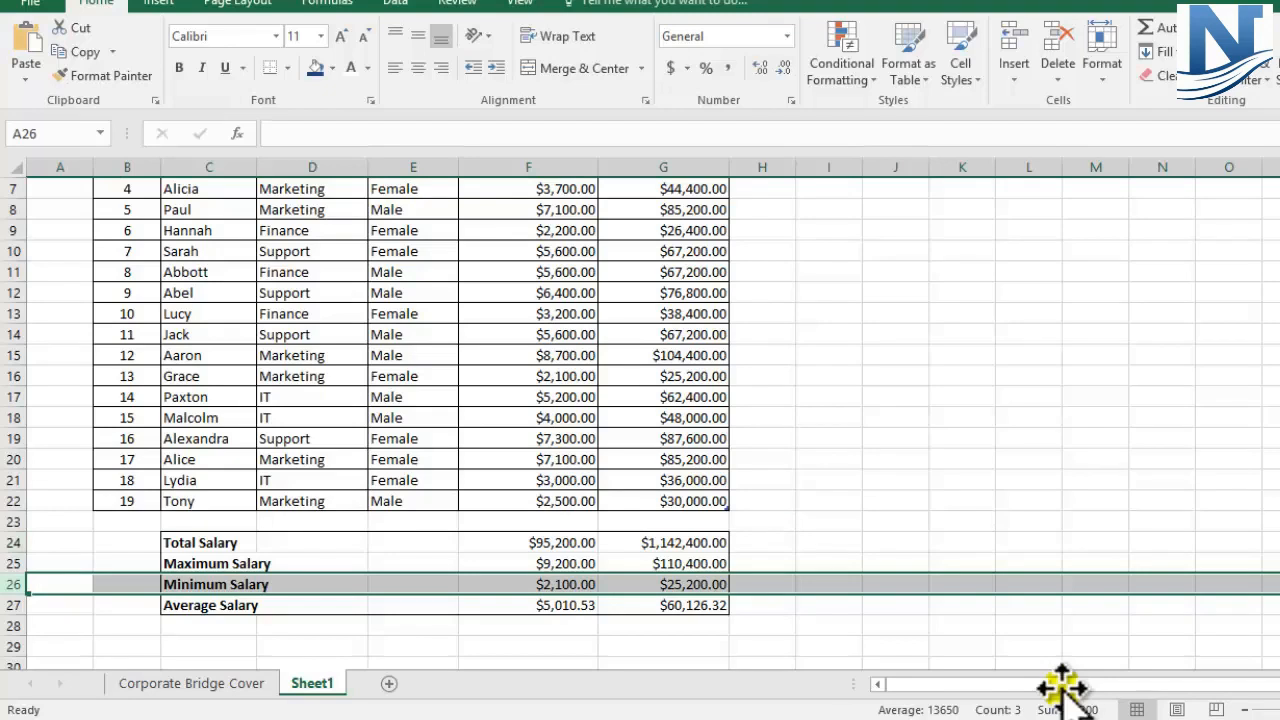
left_click(528, 605)
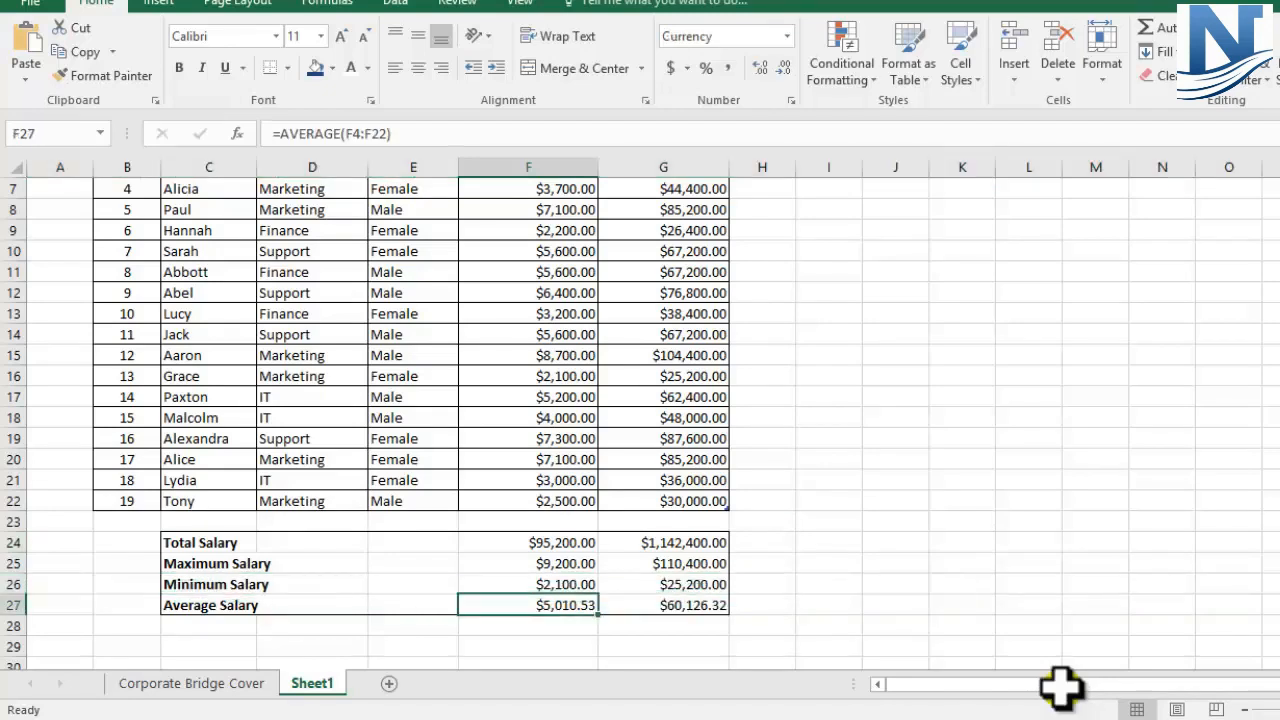
left_click(13, 605)
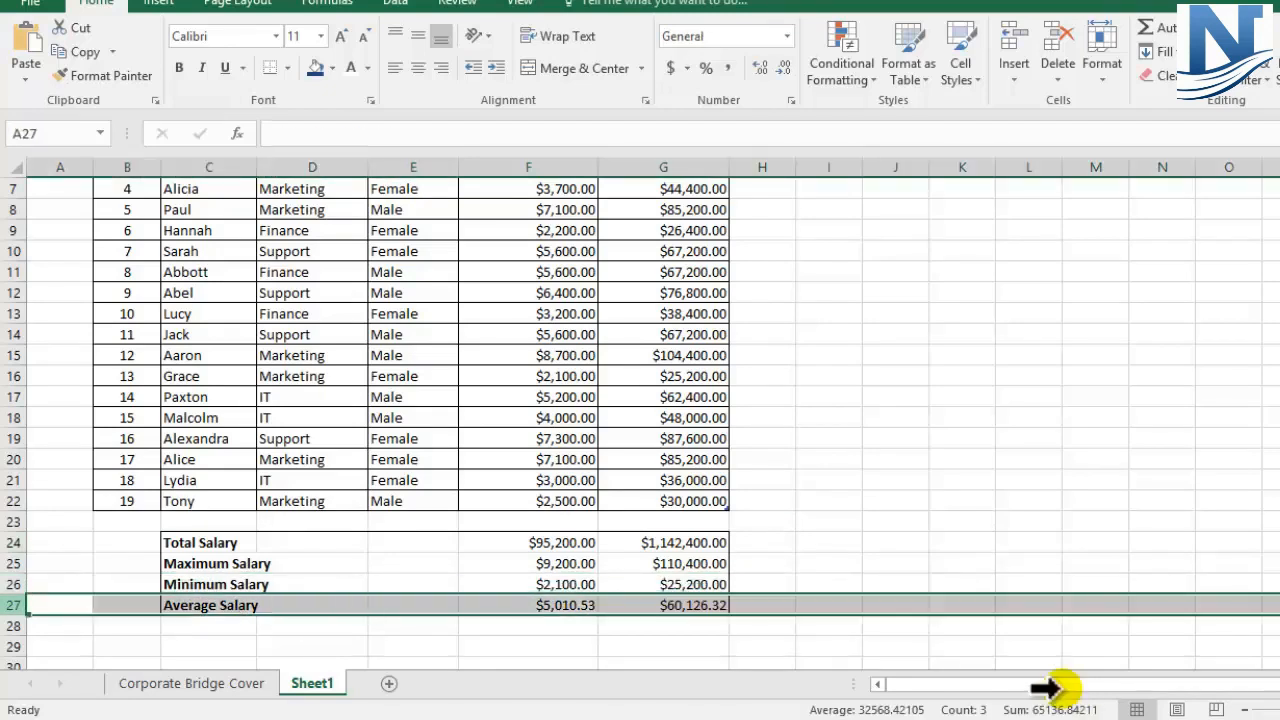
left_click_drag(13, 564, 13, 585)
left_click(528, 501)
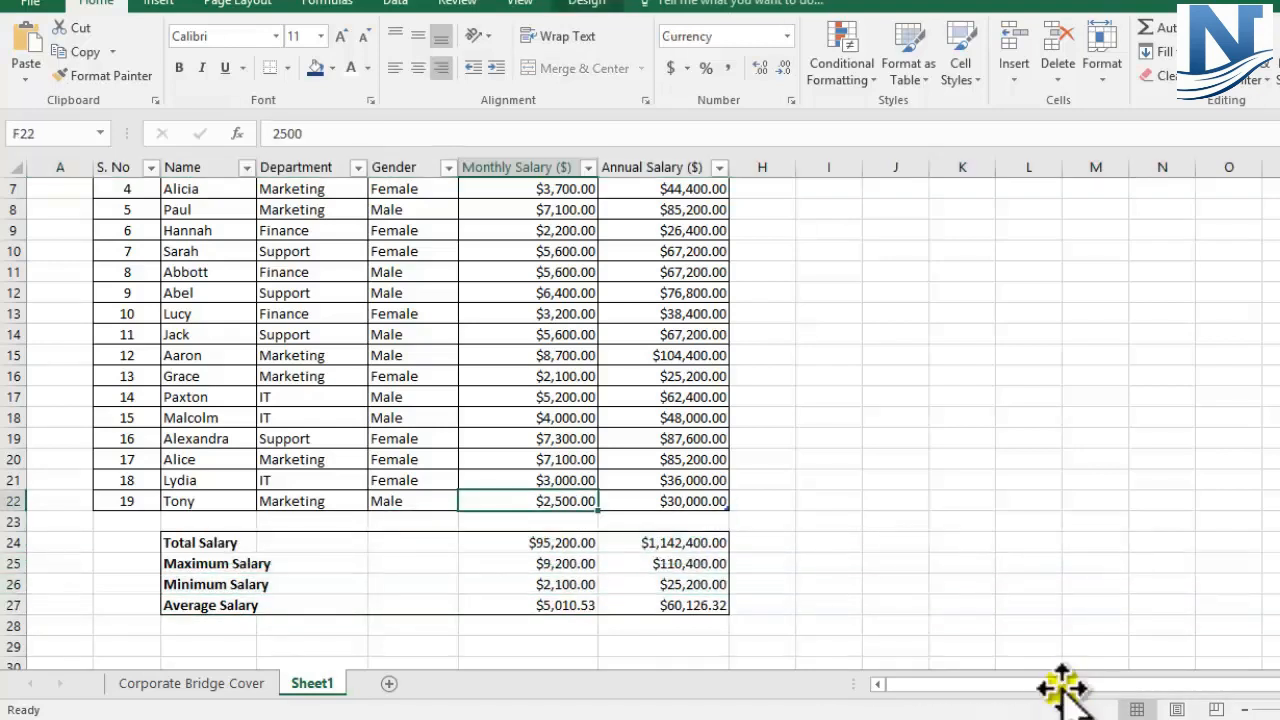
left_click(13, 605)
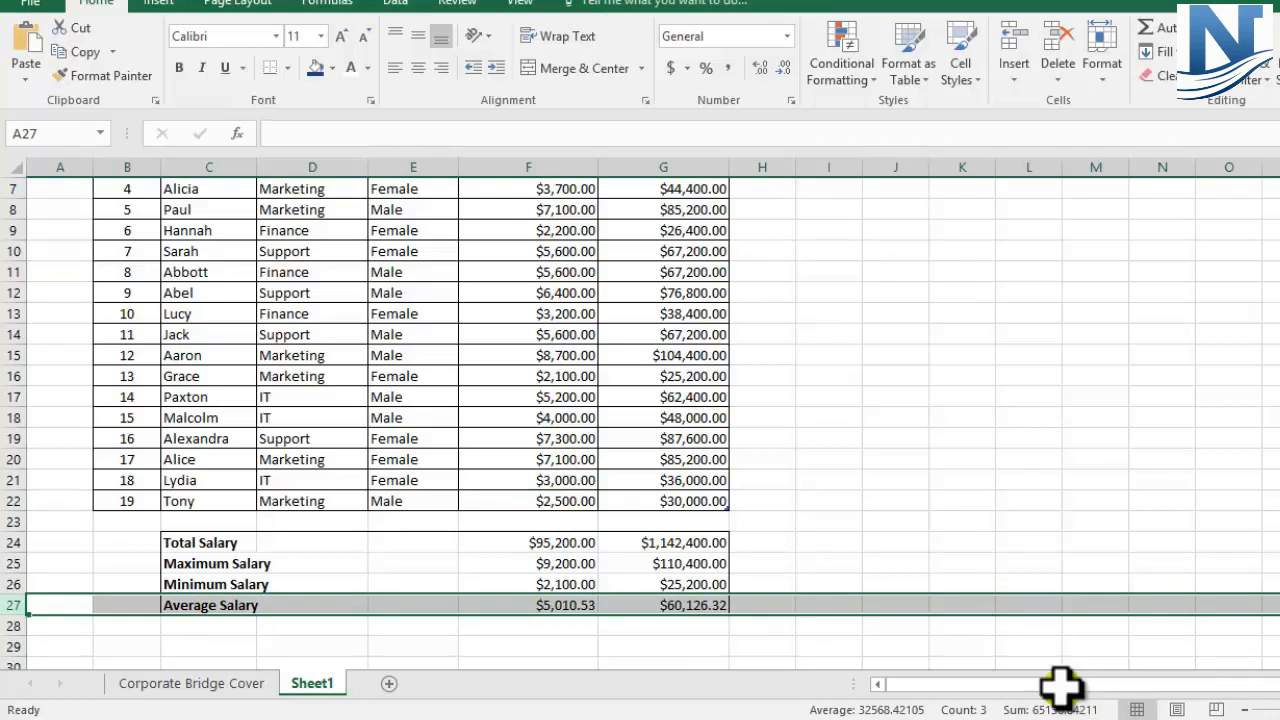
left_click(13, 543)
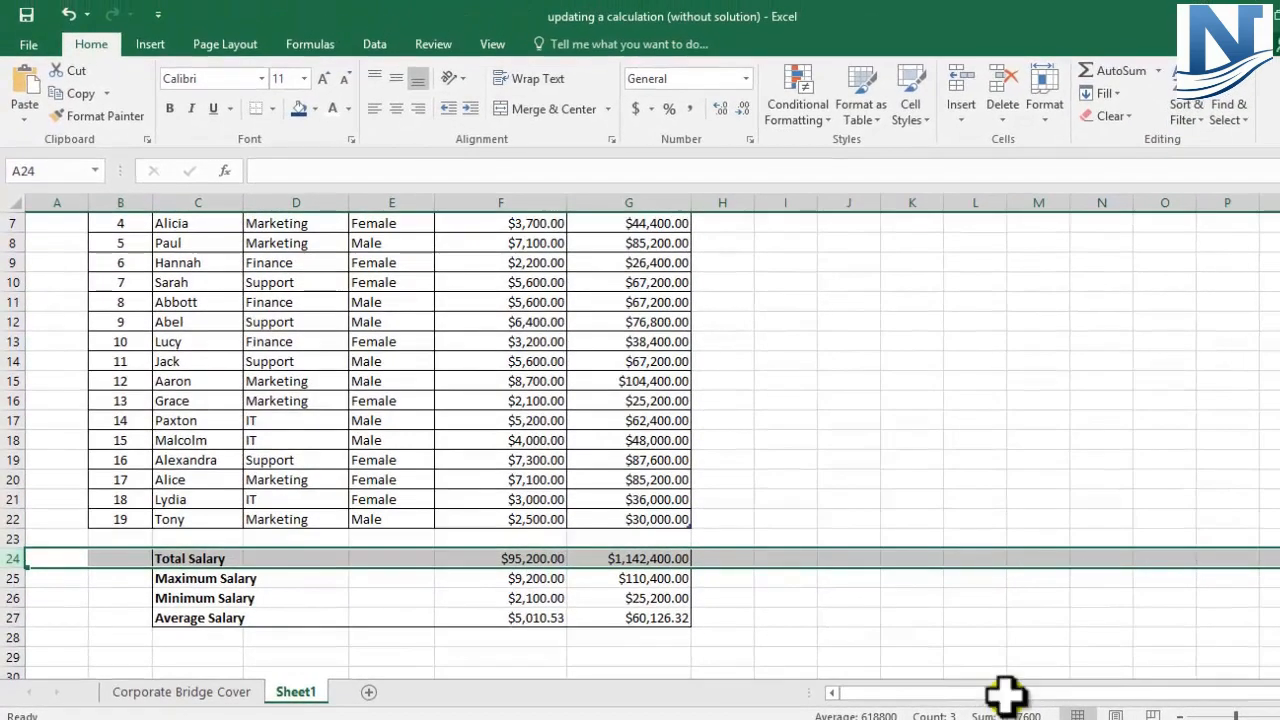
scroll(785, 460, "up", 2)
left_click(785, 460)
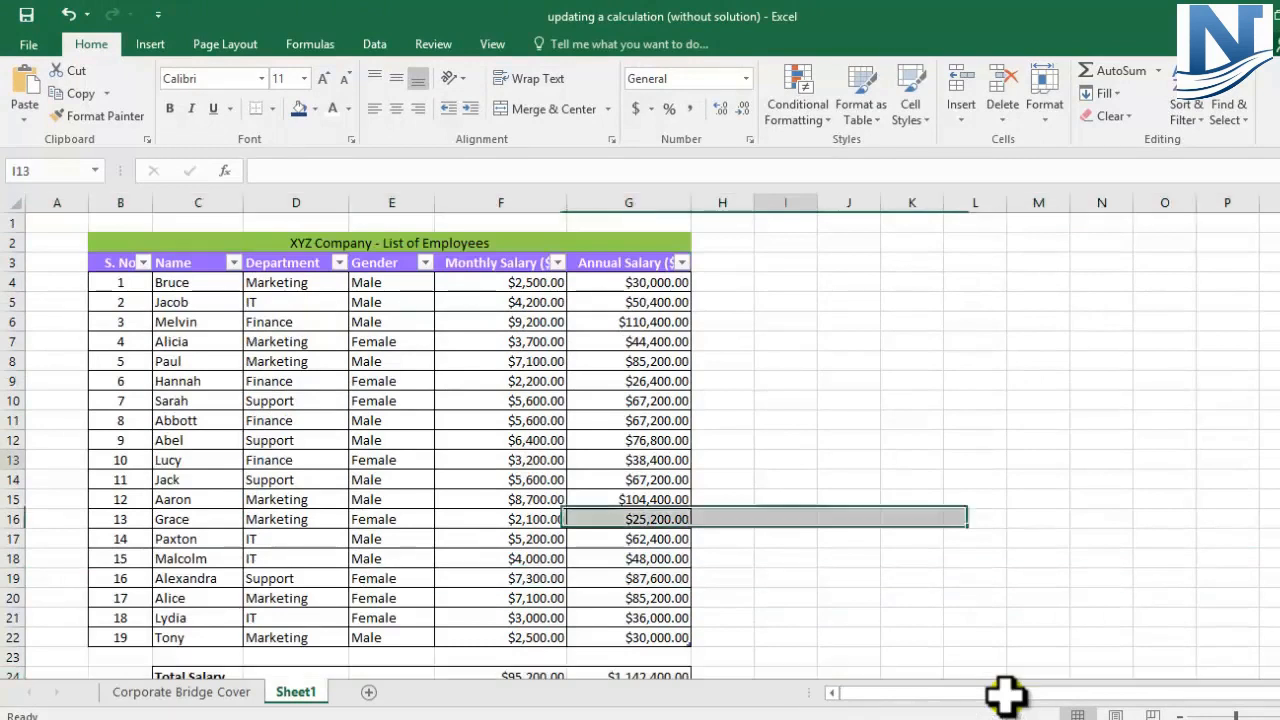